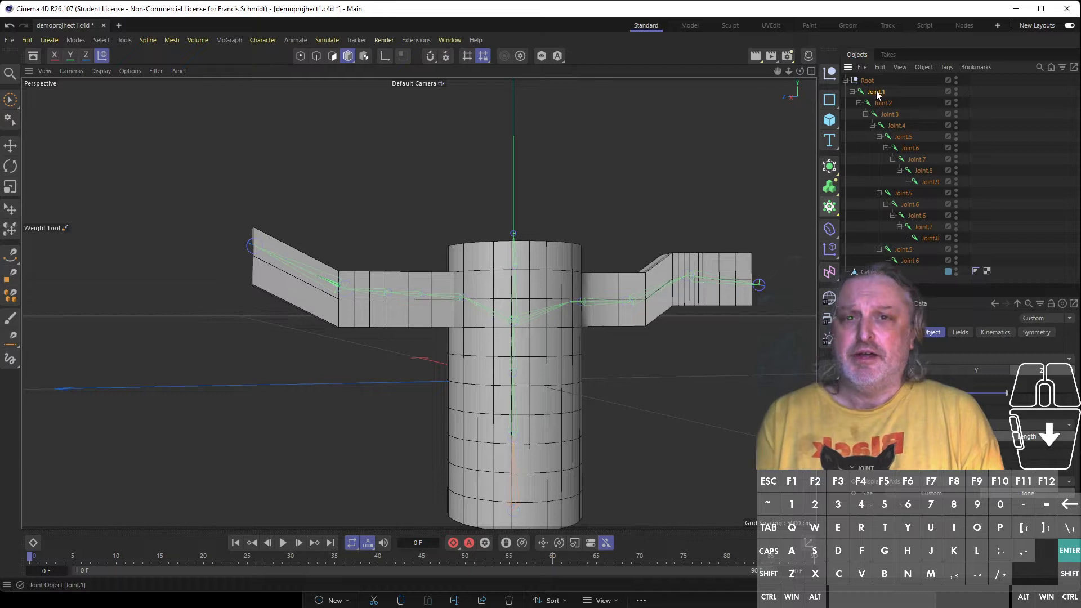
Select all joints under Root together with the Cylinder mesh and bind them, applying Bind twice
shift+click(917, 262)
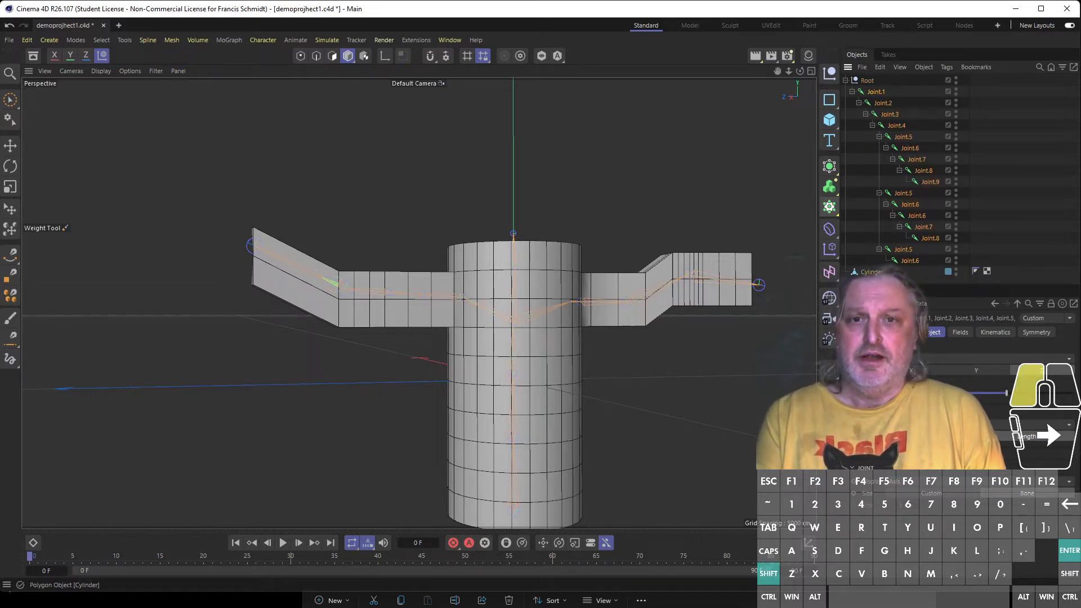
shift+click(872, 272)
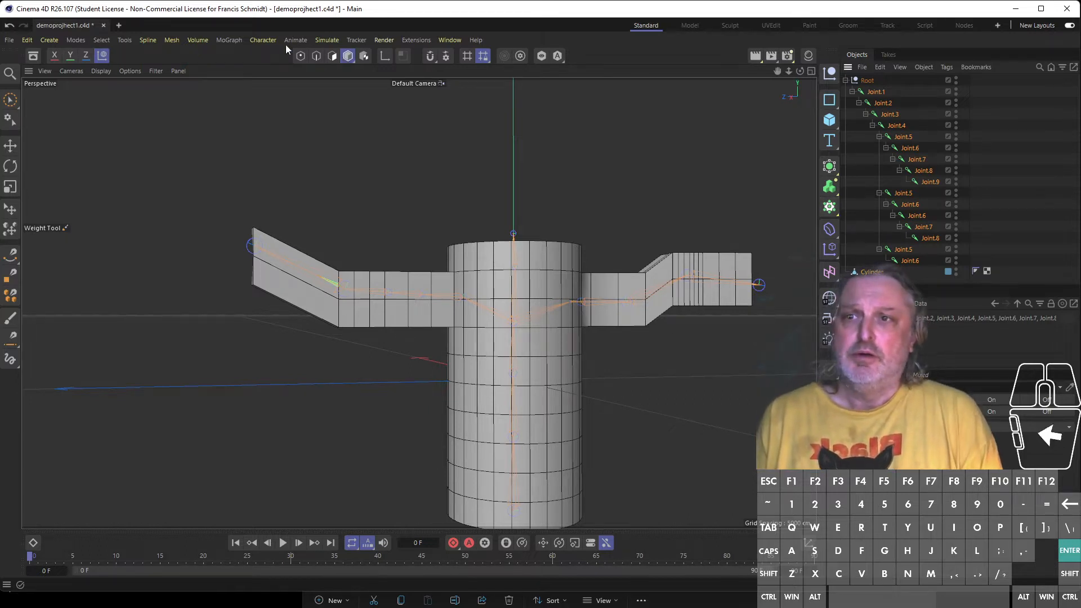
click(269, 41)
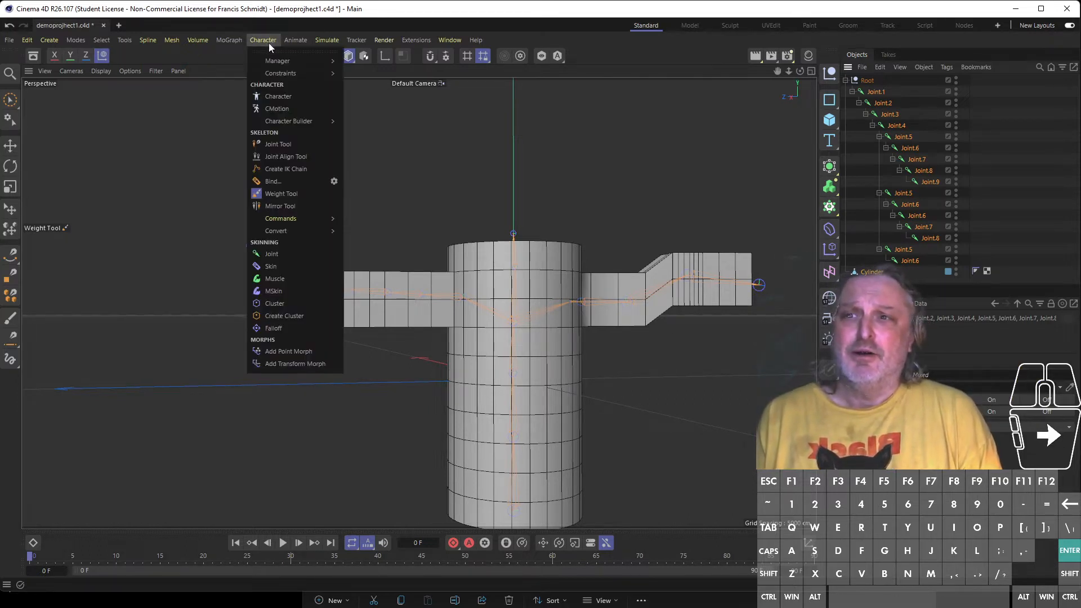
click(292, 181)
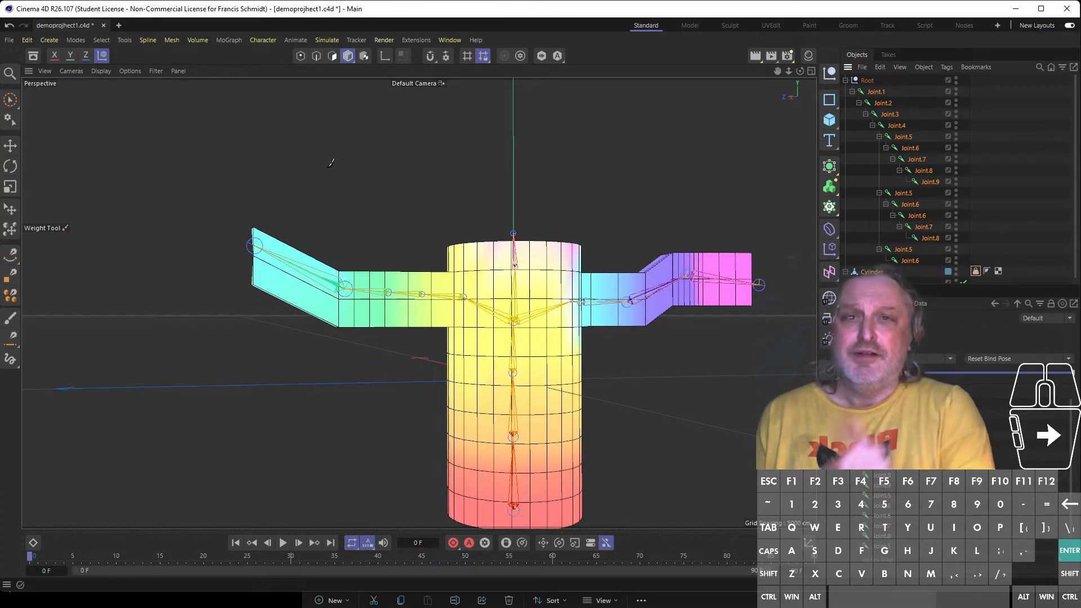
click(259, 39)
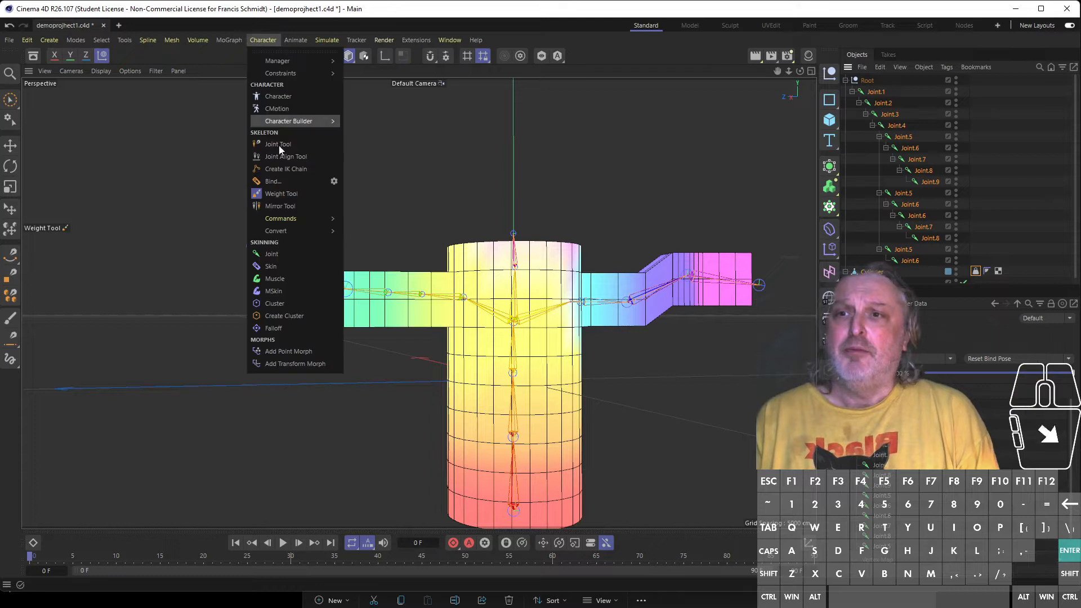
click(278, 182)
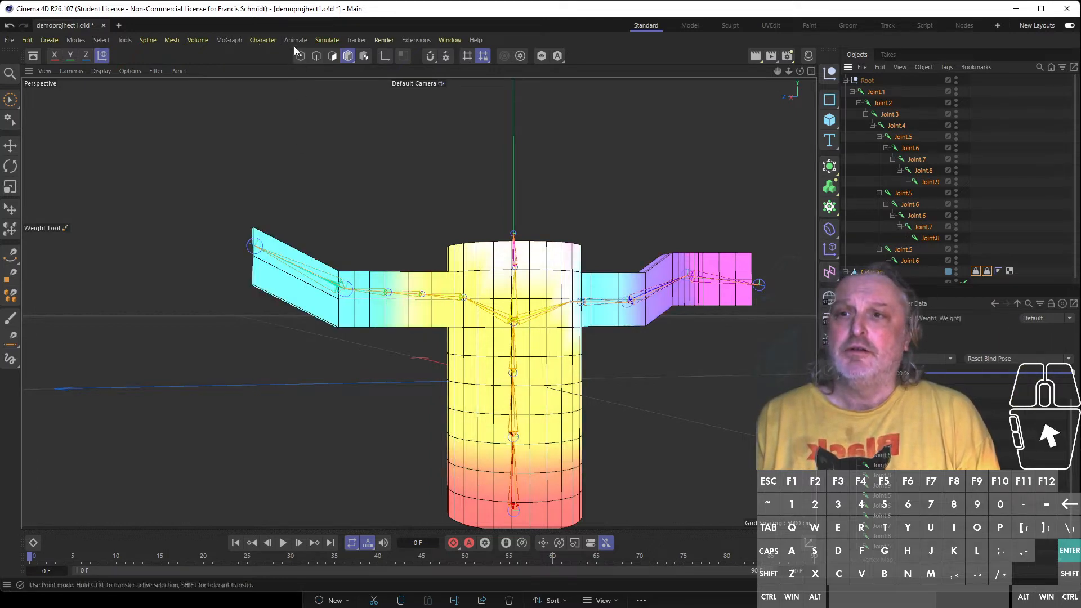
Switch to the Joint Tool and back to the Weight Tool to compare how the bound mesh and its weights are displayed
click(268, 42)
click(294, 145)
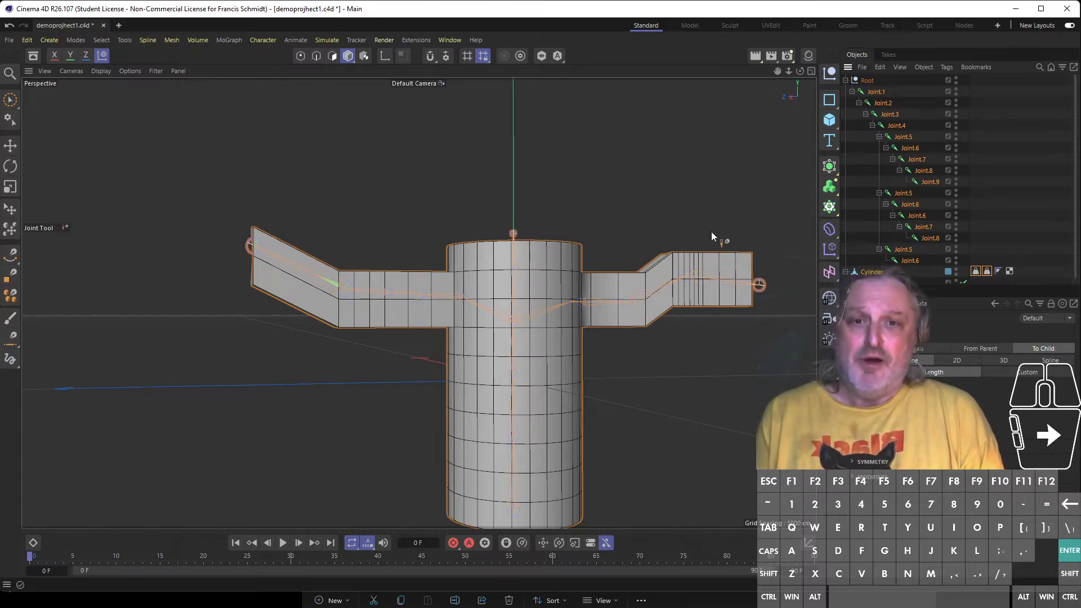
click(264, 40)
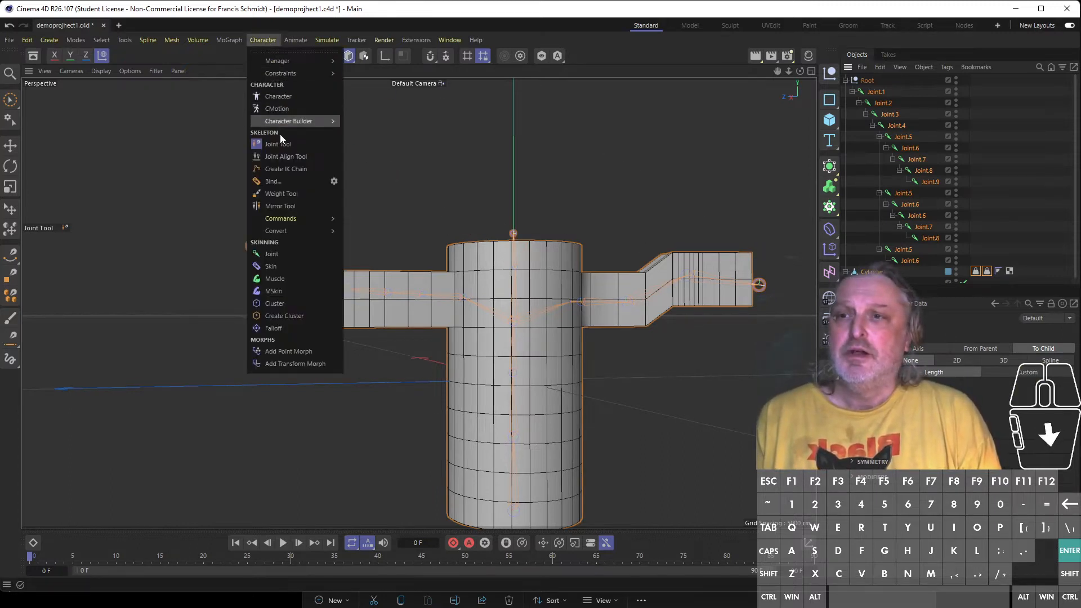
click(293, 194)
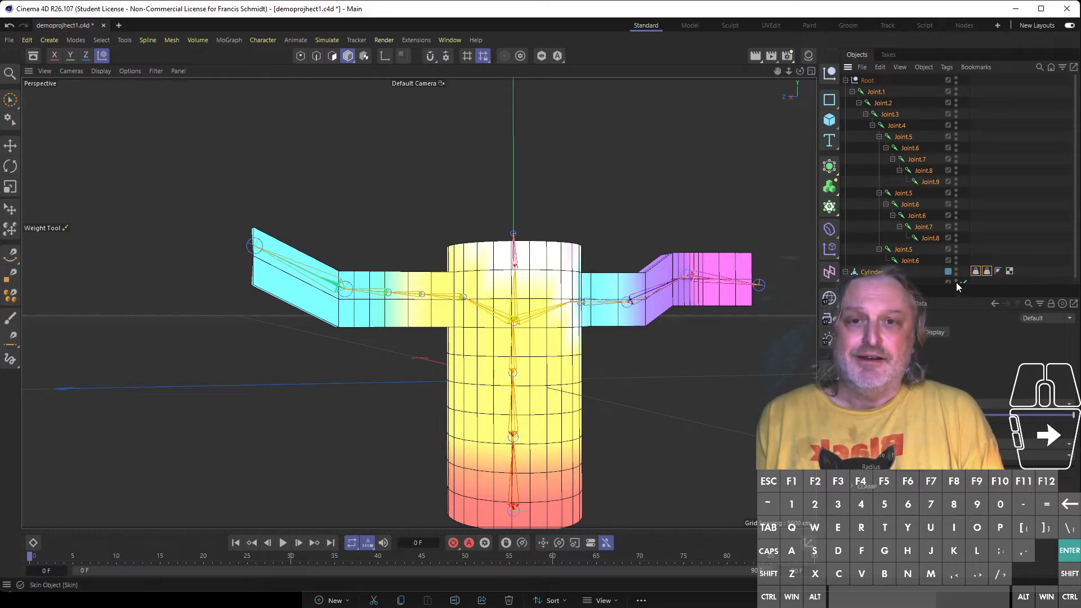
Collapse the Joint.1 hierarchy and inspect the Cylinder's Skin object and second Weight tag
drag(957, 292, 970, 355)
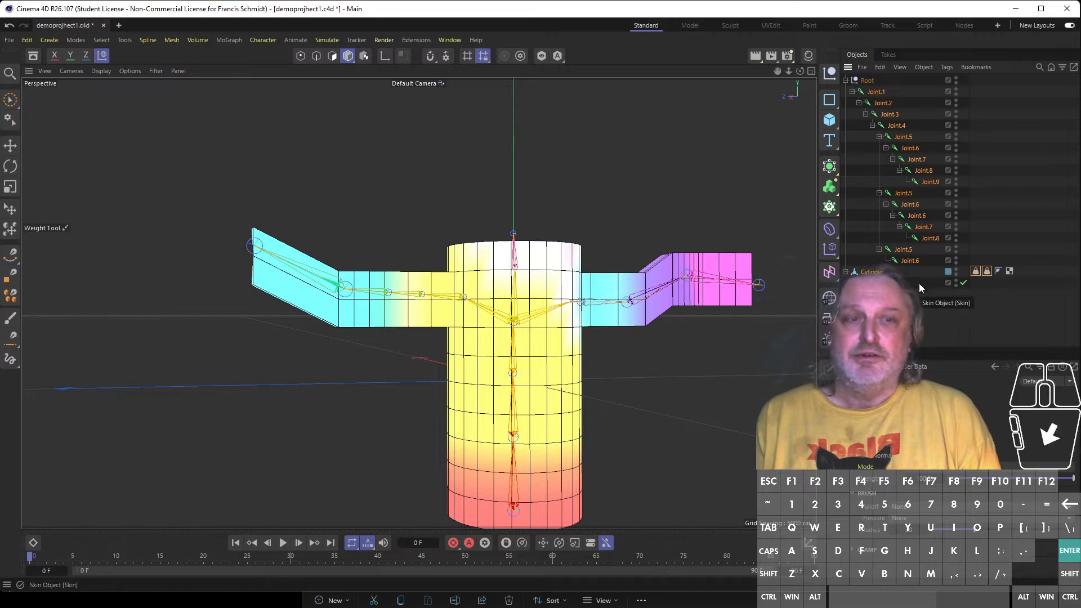
click(852, 92)
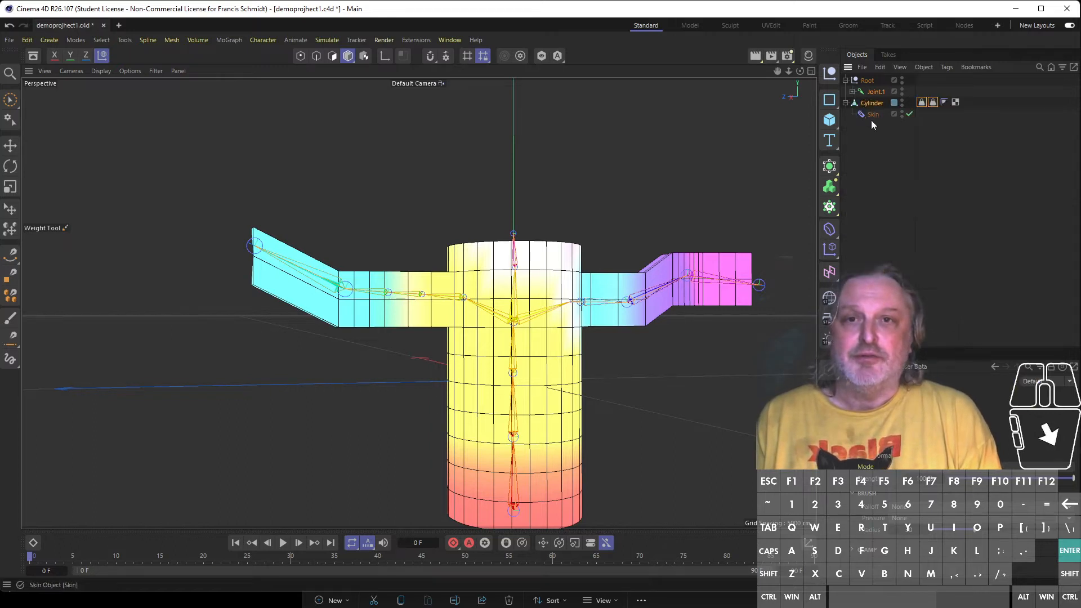
click(874, 114)
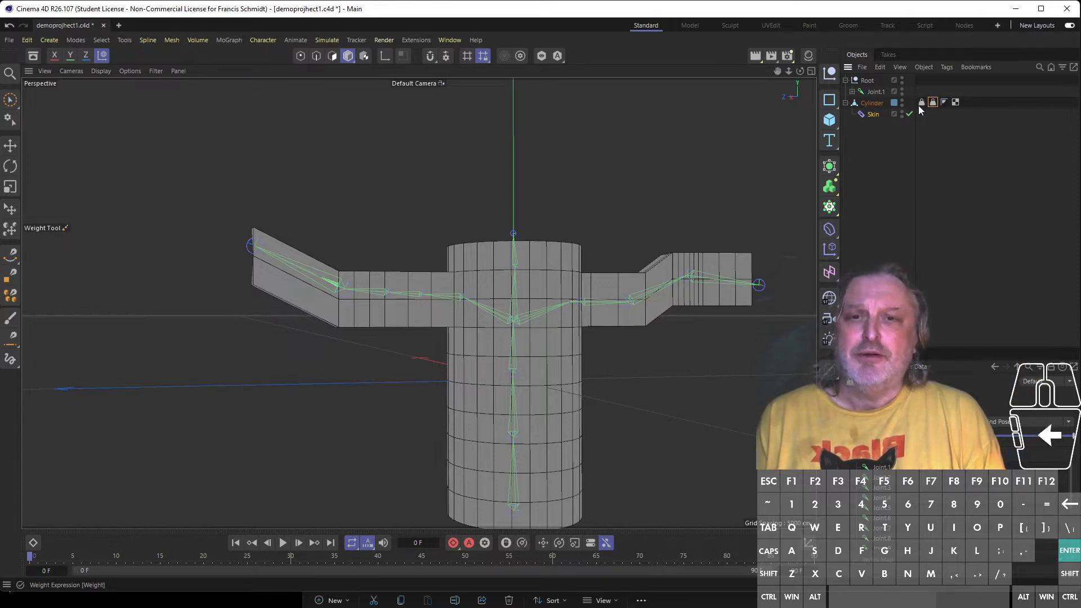
click(933, 103)
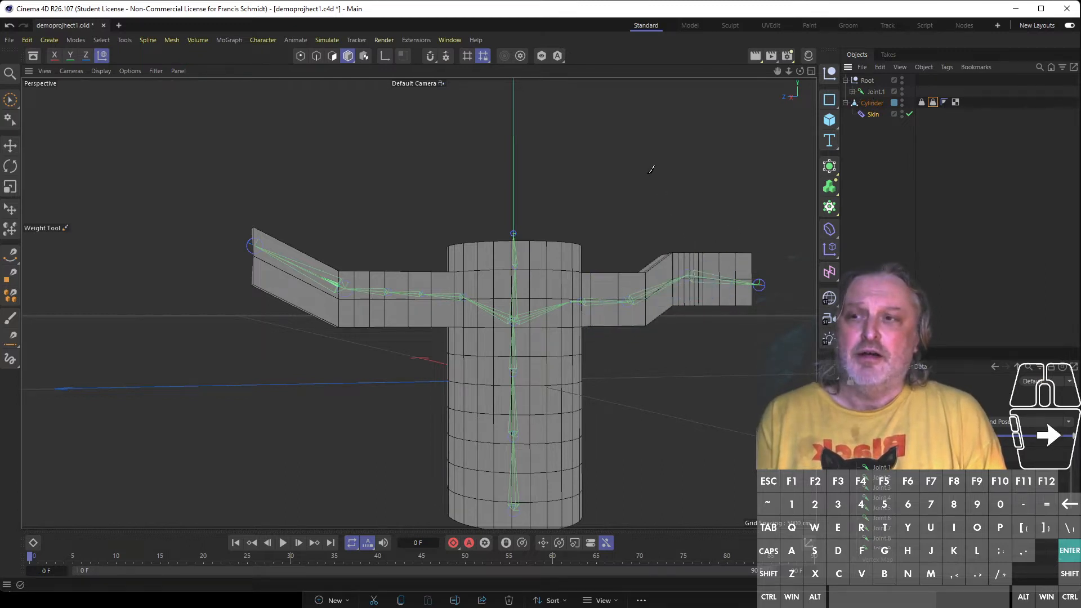
Expand the joint hierarchy and rotate the first Joint.5 slightly to raise its arm of the bound mesh
click(8, 102)
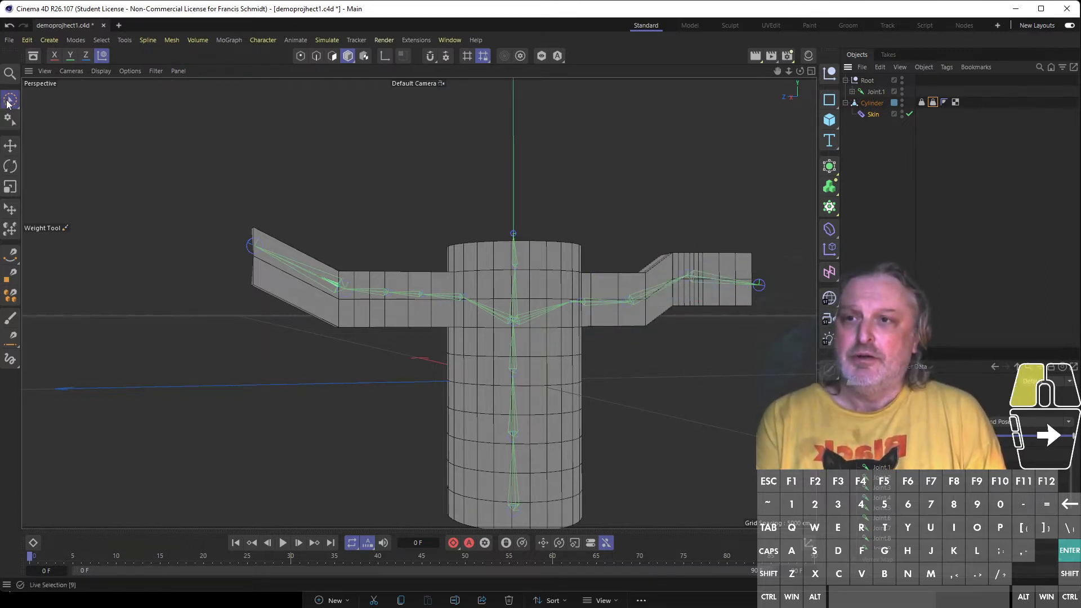
click(563, 308)
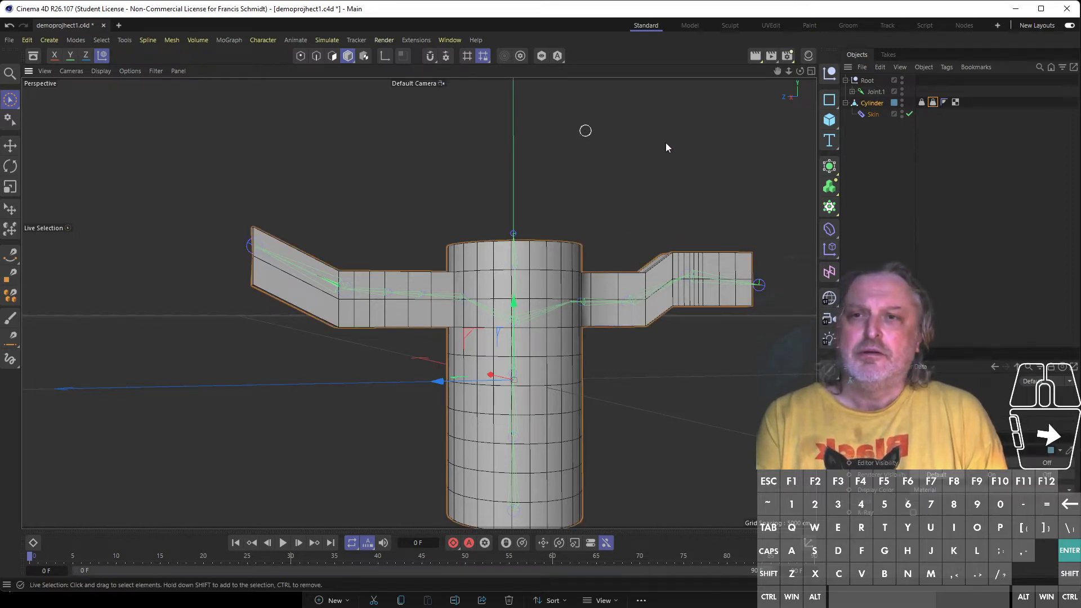
click(852, 92)
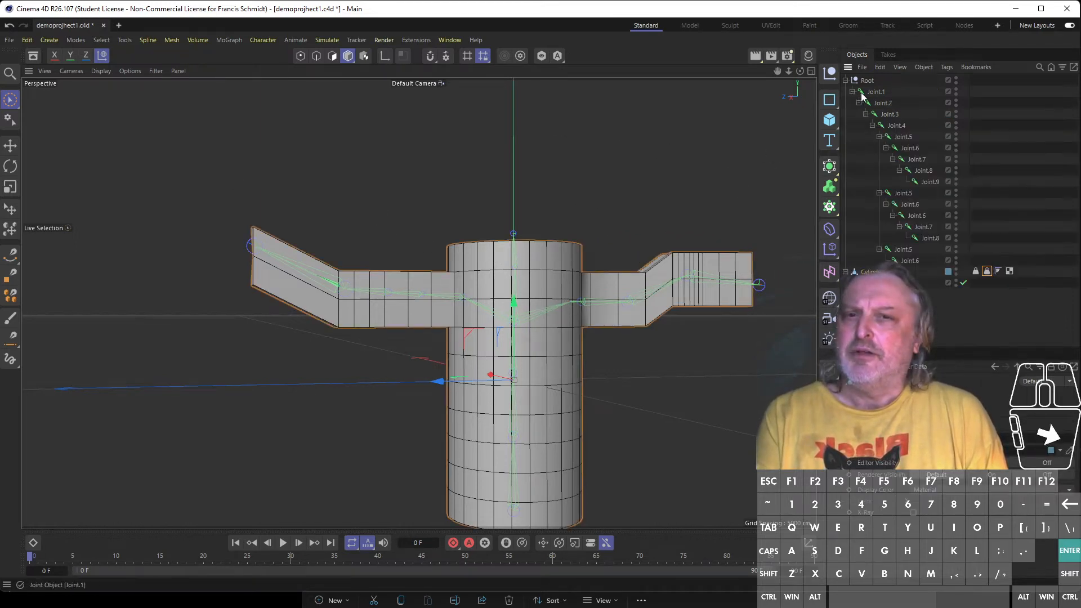
click(902, 138)
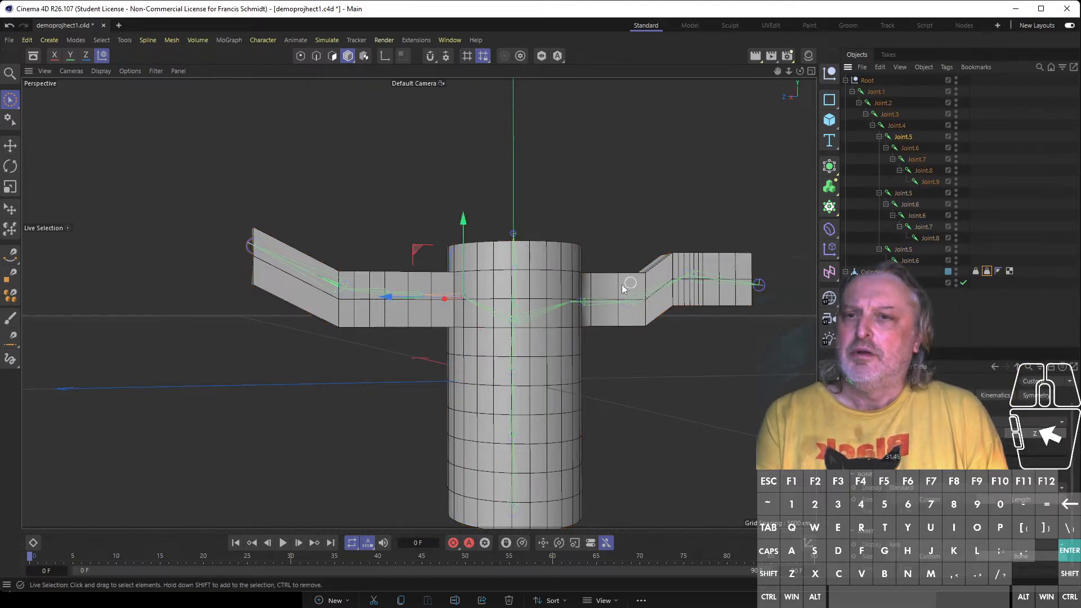
key(r)
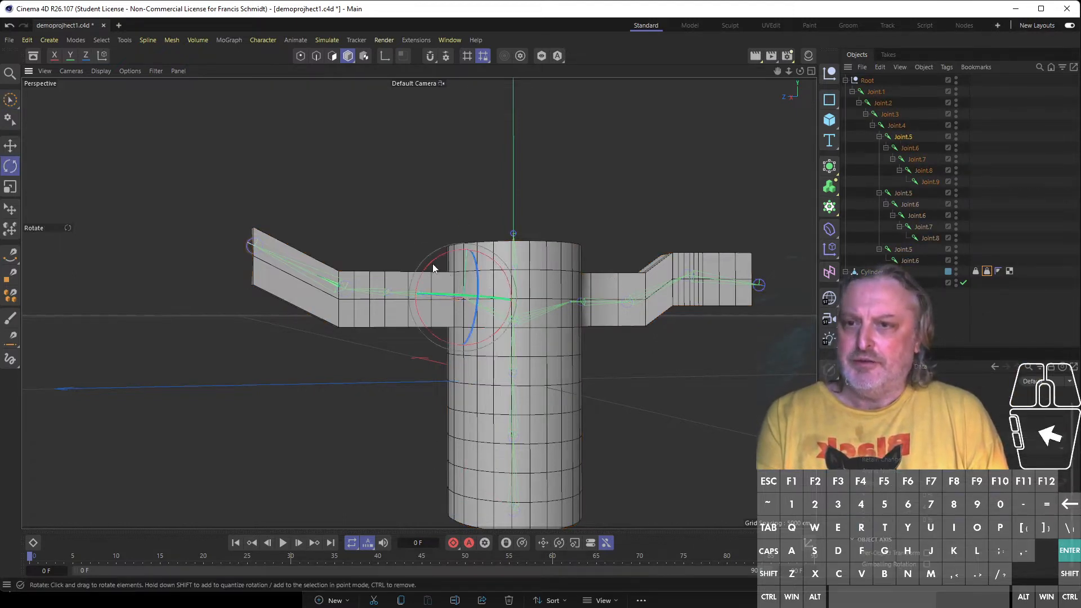
drag(434, 269, 390, 290)
click(370, 288)
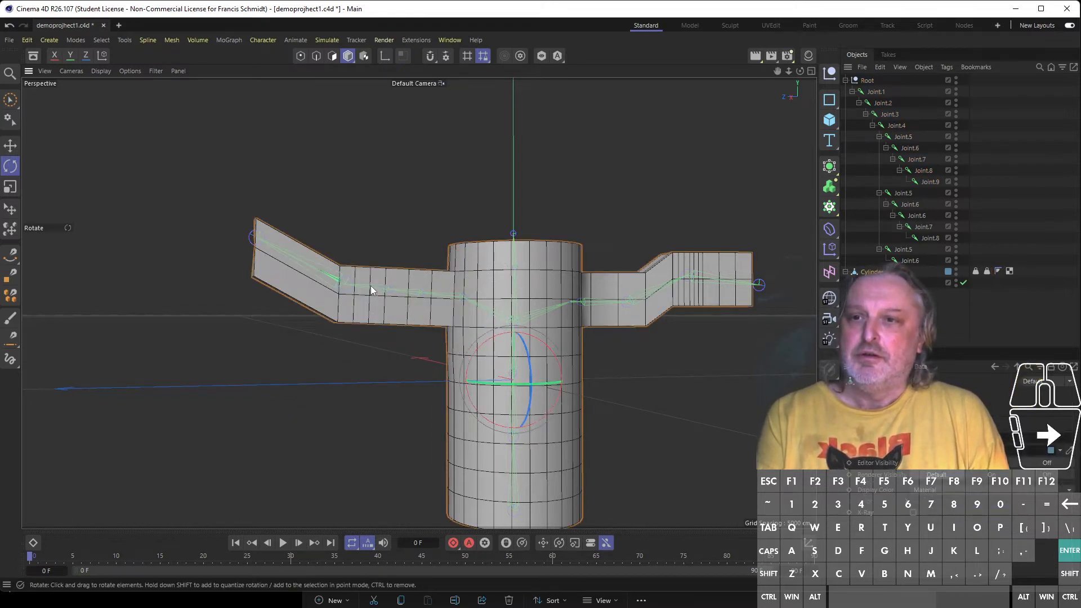
mouse_move(482, 347)
mouse_down()
mouse_move(471, 375)
mouse_move(482, 340)
mouse_up()
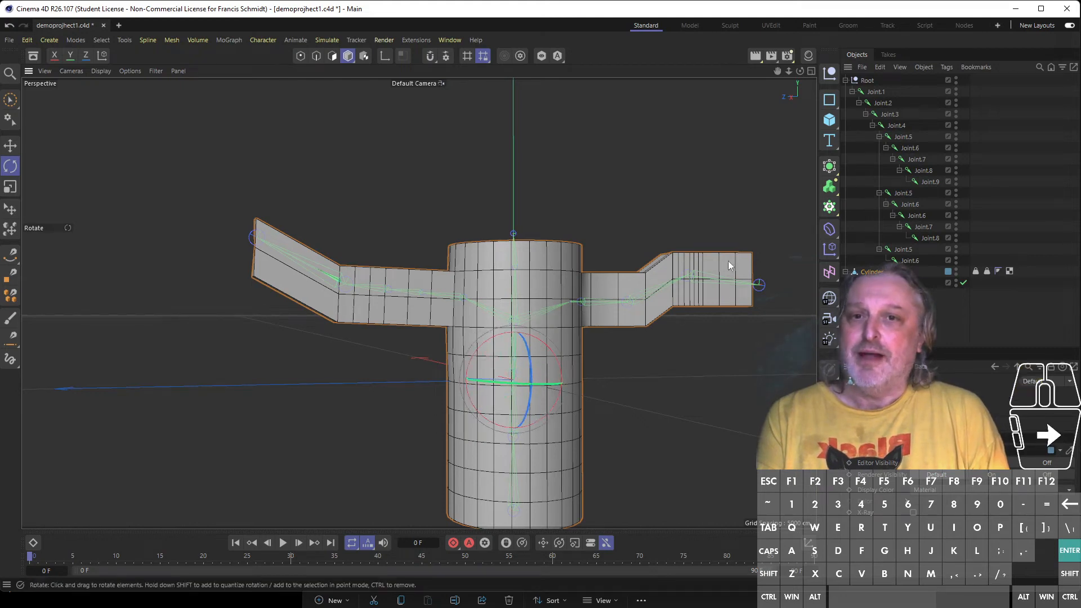
Select individual joints along the spine and both arm chains to examine which part of the mesh each one controls
click(894, 115)
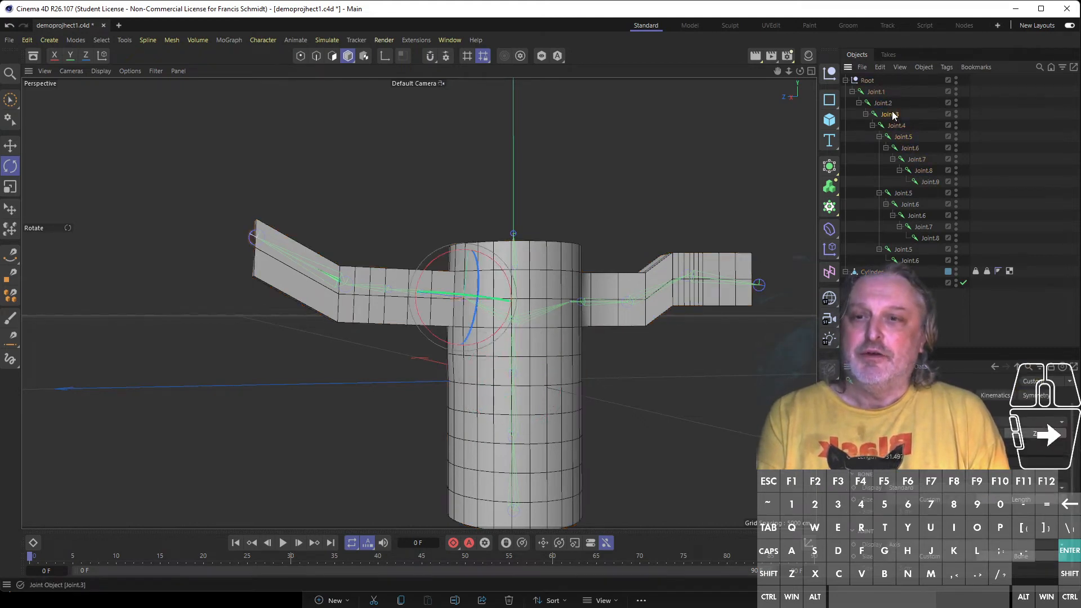
click(884, 101)
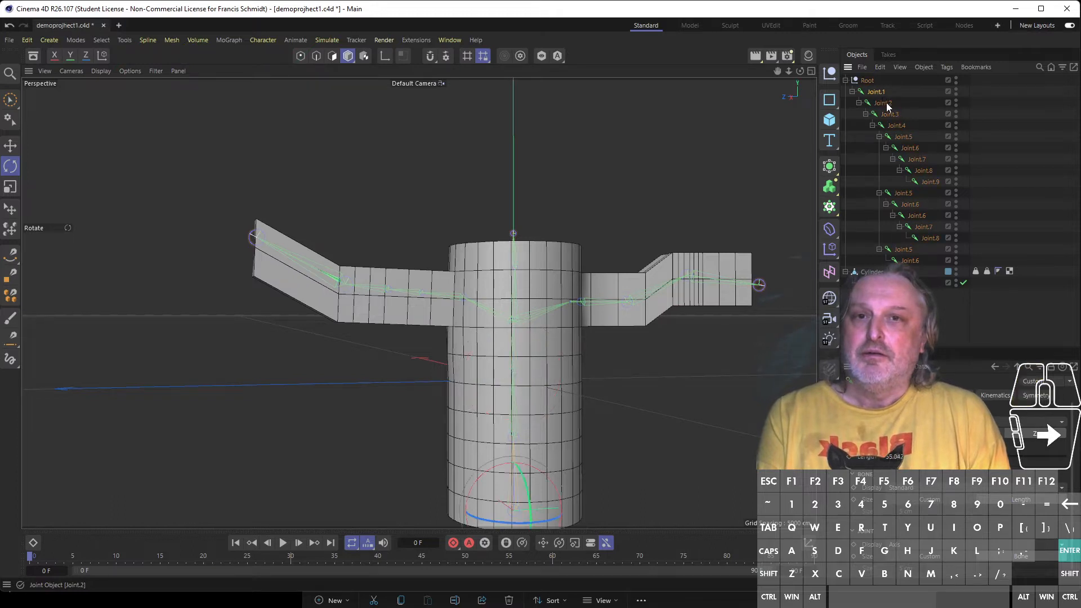
click(899, 128)
click(908, 139)
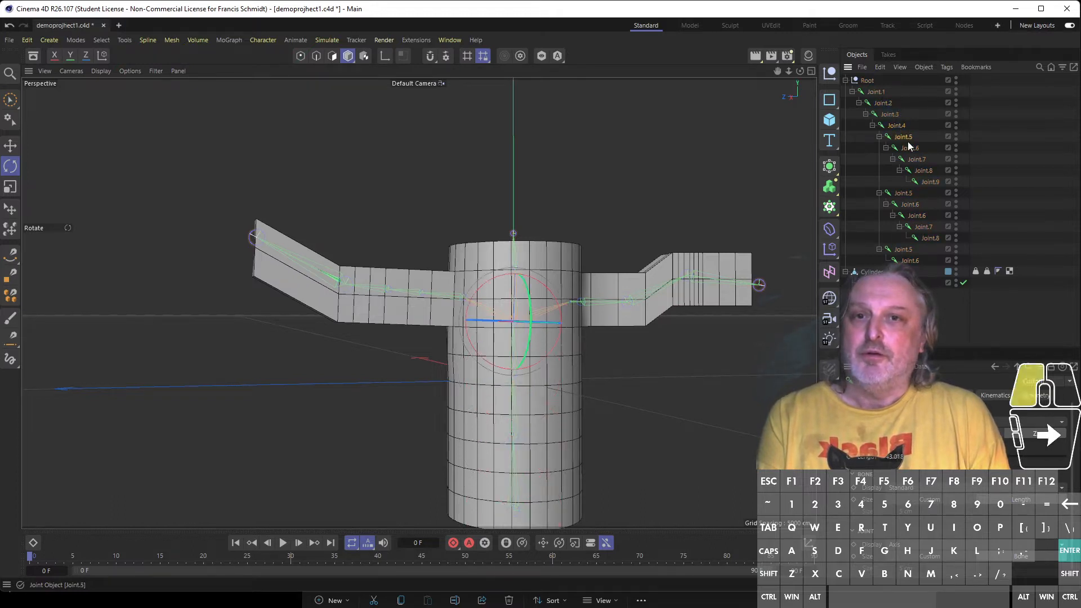
click(922, 158)
click(926, 172)
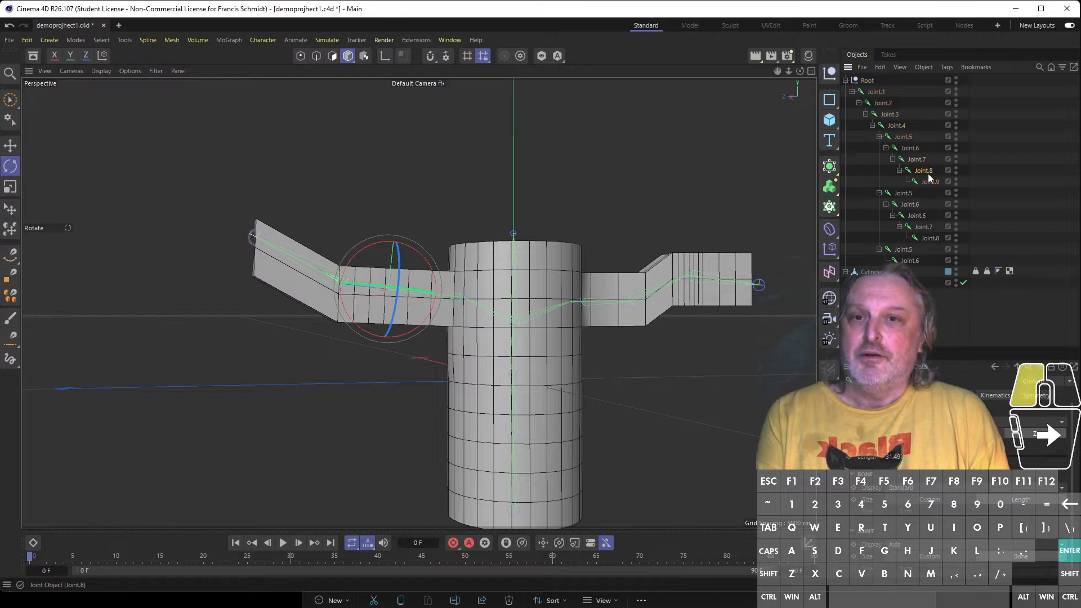
click(904, 195)
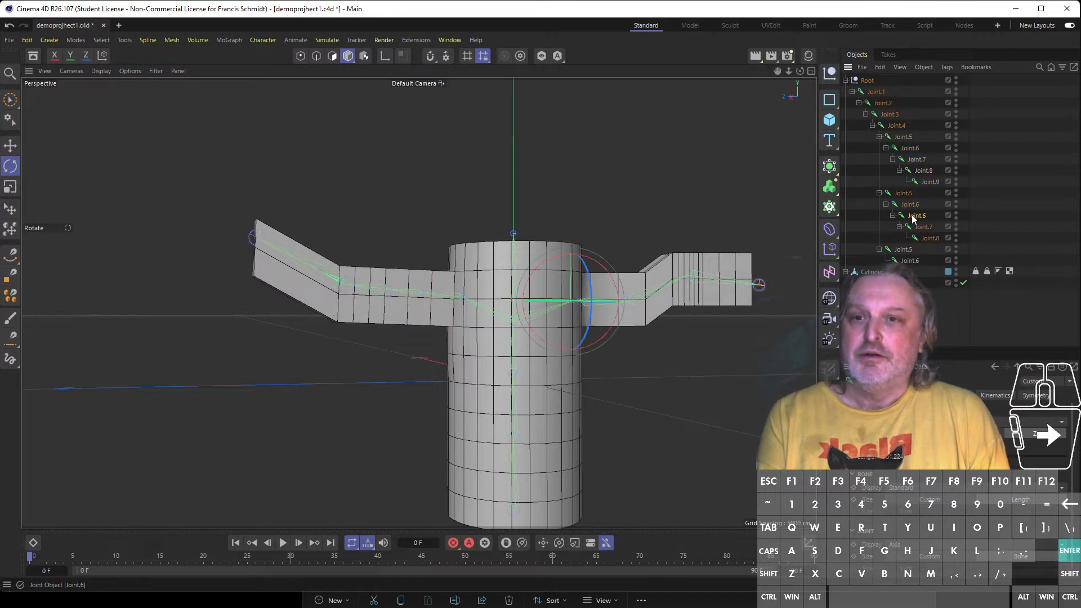
Try a slight rotation of the nested Joint.6 in the second arm chain
click(913, 216)
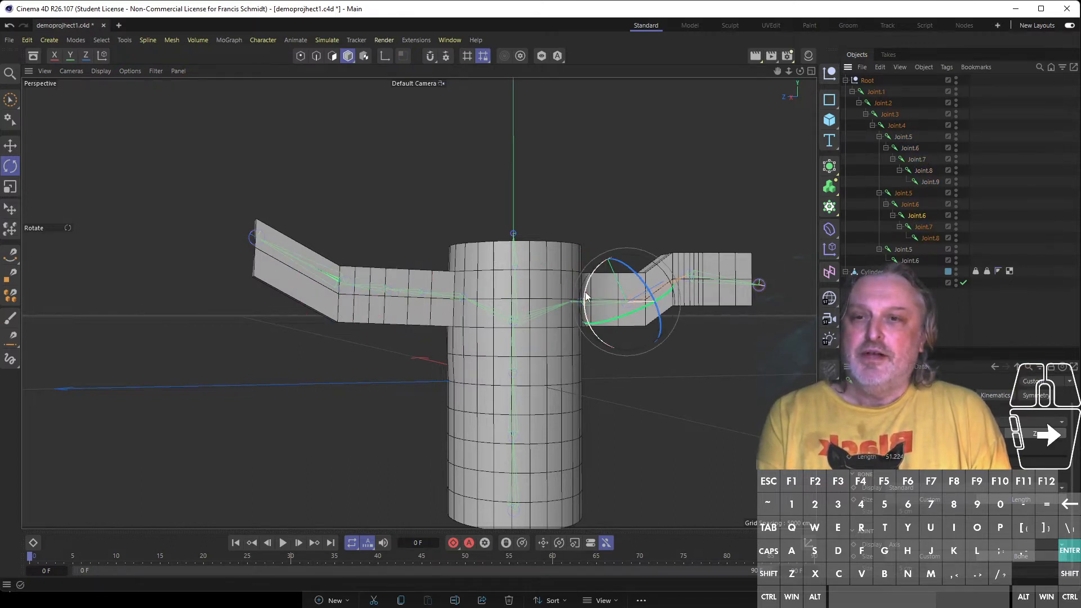
drag(586, 291, 603, 294)
key(Escape)
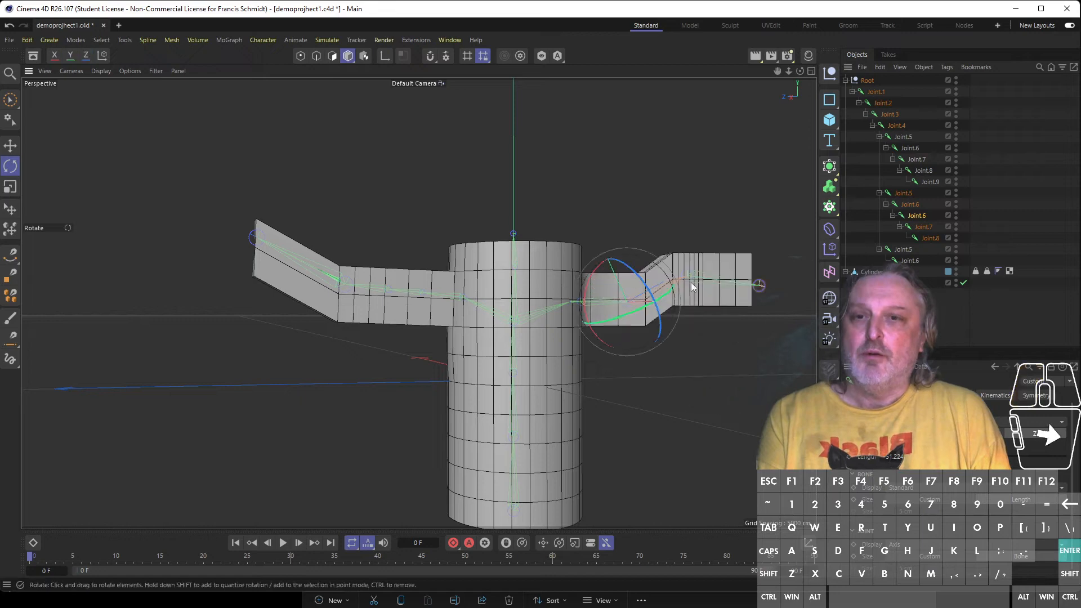
click(726, 278)
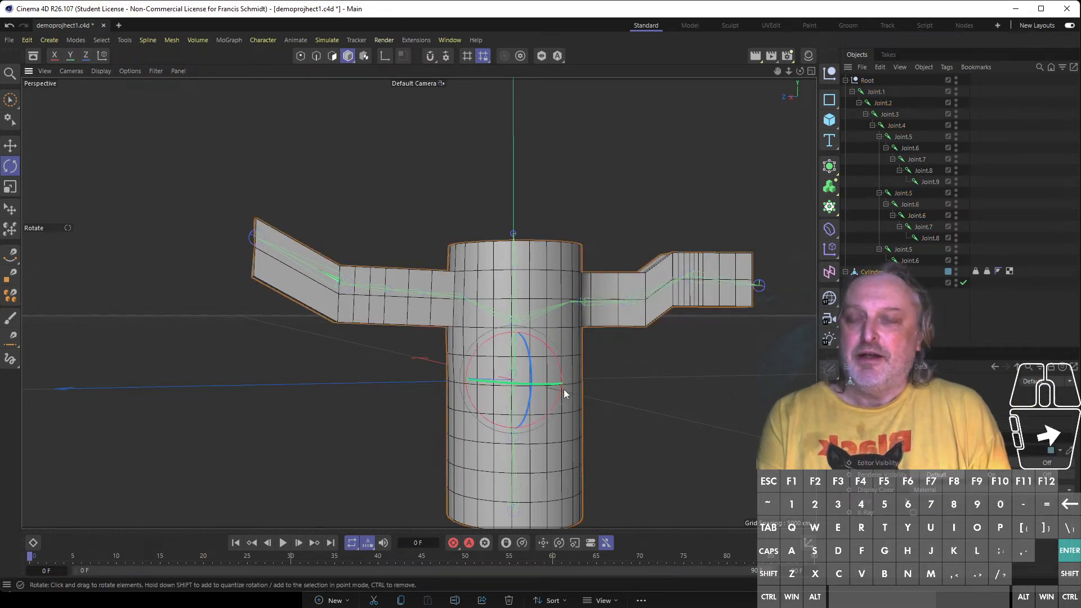
Move the Root object about 238 cm along its X axis to carry the whole rigged mesh with it
click(876, 92)
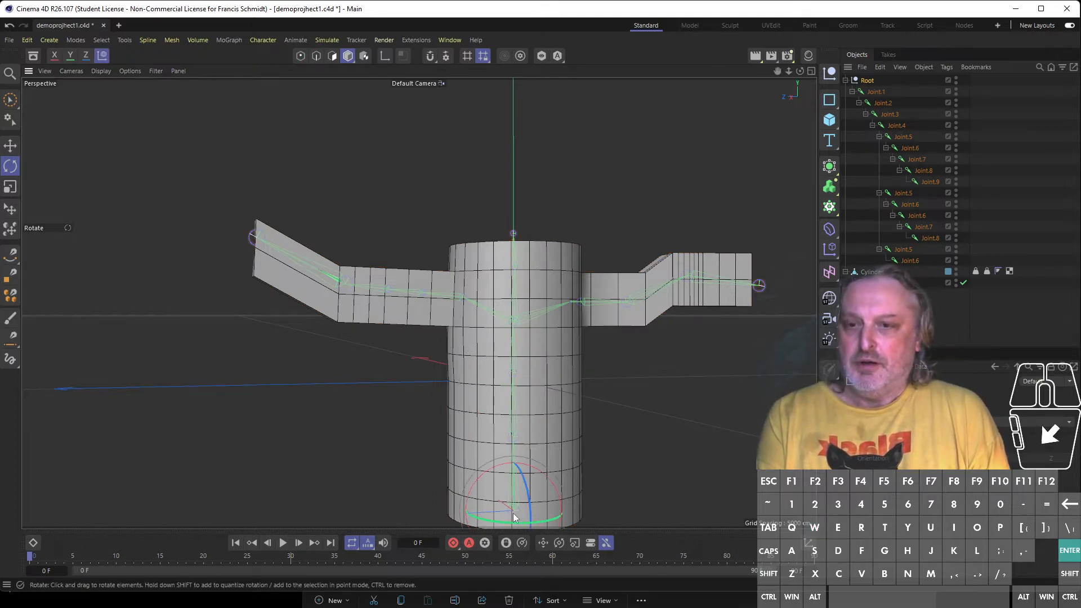
key(e)
drag(515, 451, 406, 416)
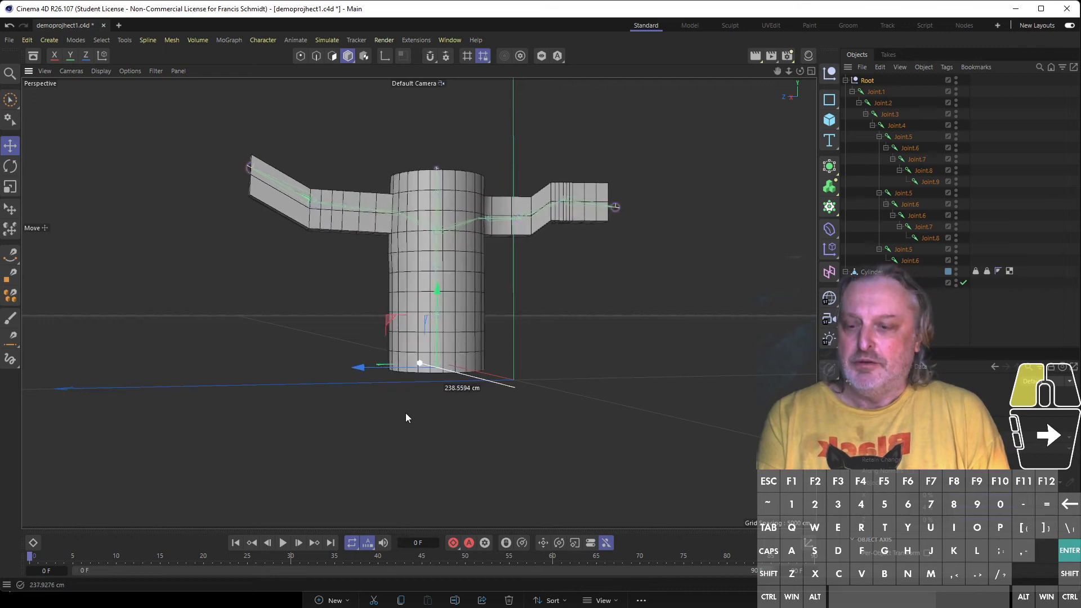
Rotate the Root object around its vertical axis to turn the whole rigged mesh
key(r)
drag(416, 370, 447, 406)
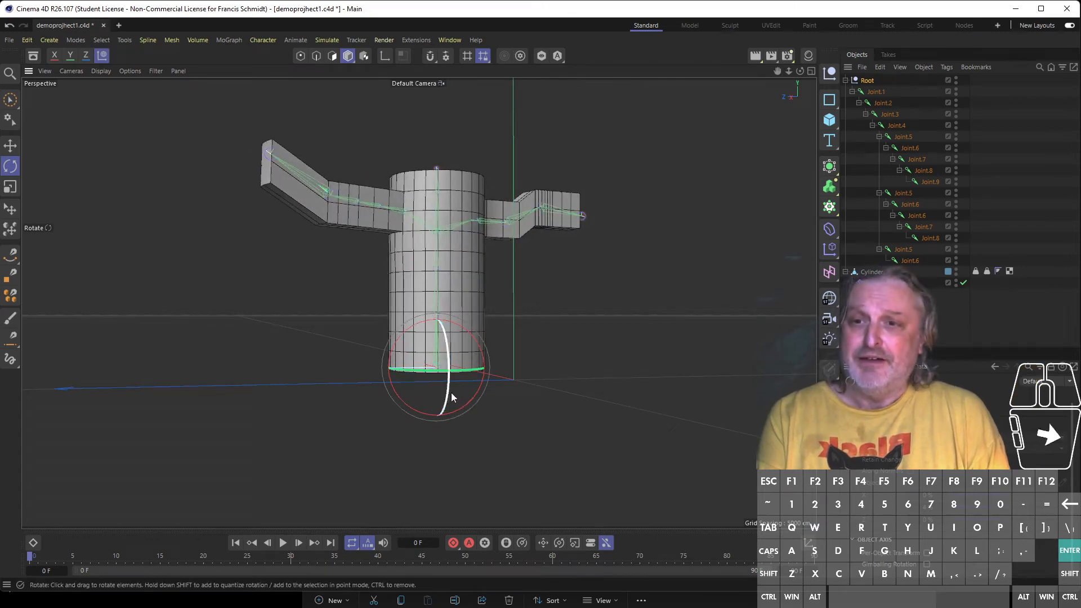
key(e)
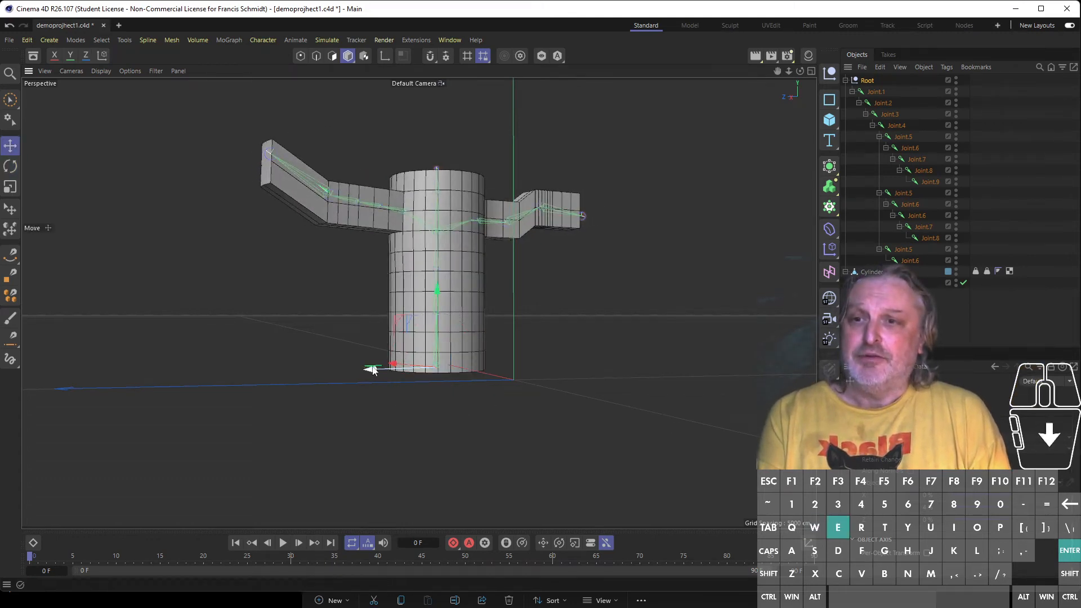
key(r)
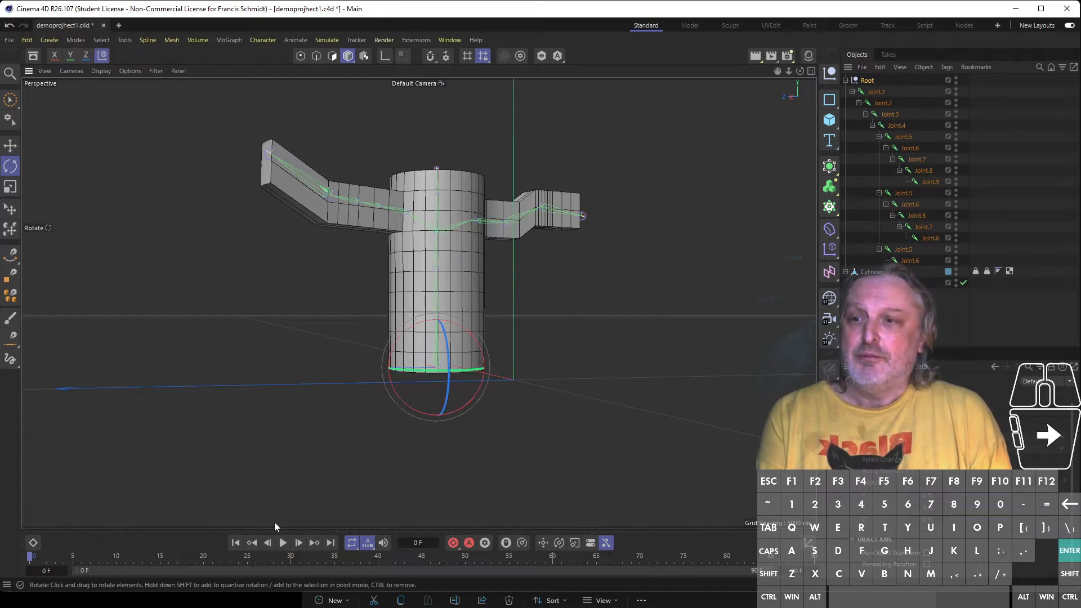
click(452, 544)
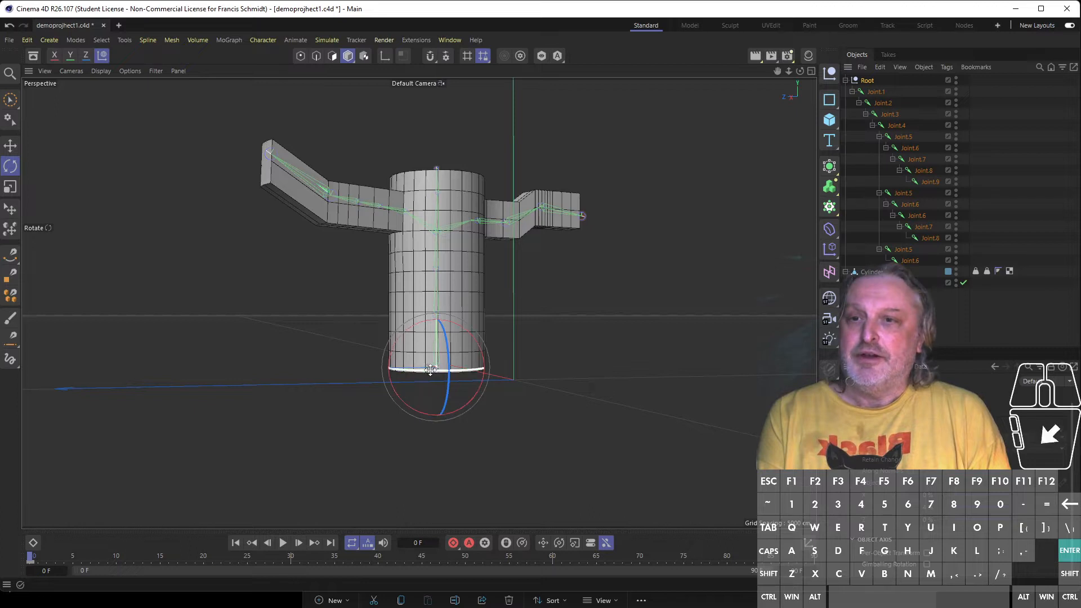
drag(430, 370, 417, 471)
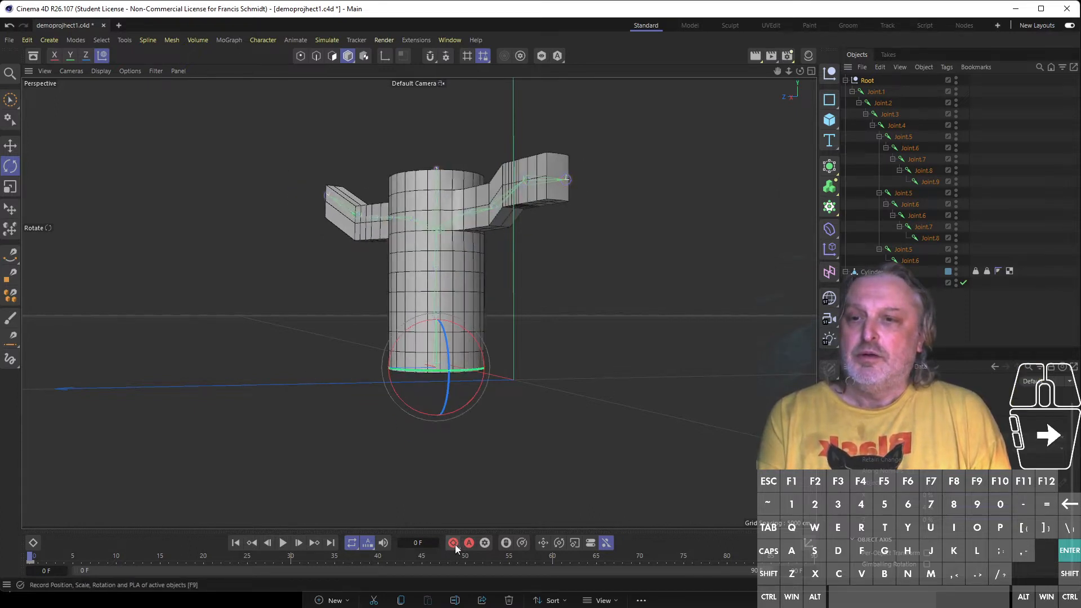
Try moving the Root object along its Z axis and rotating it at frame 29 without recording a keyframe
key(e)
key(r)
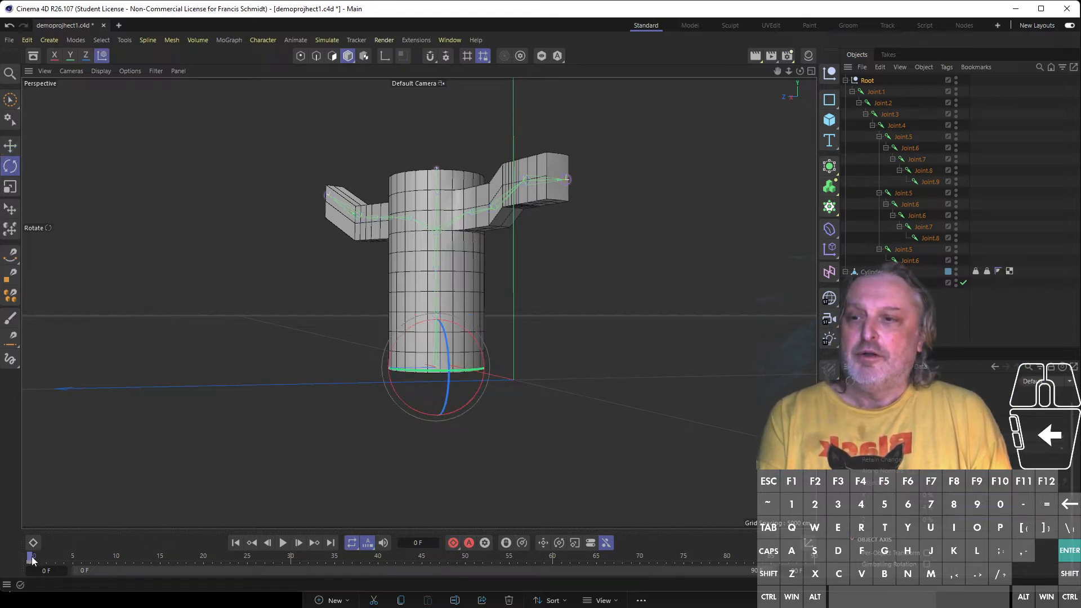
key(e)
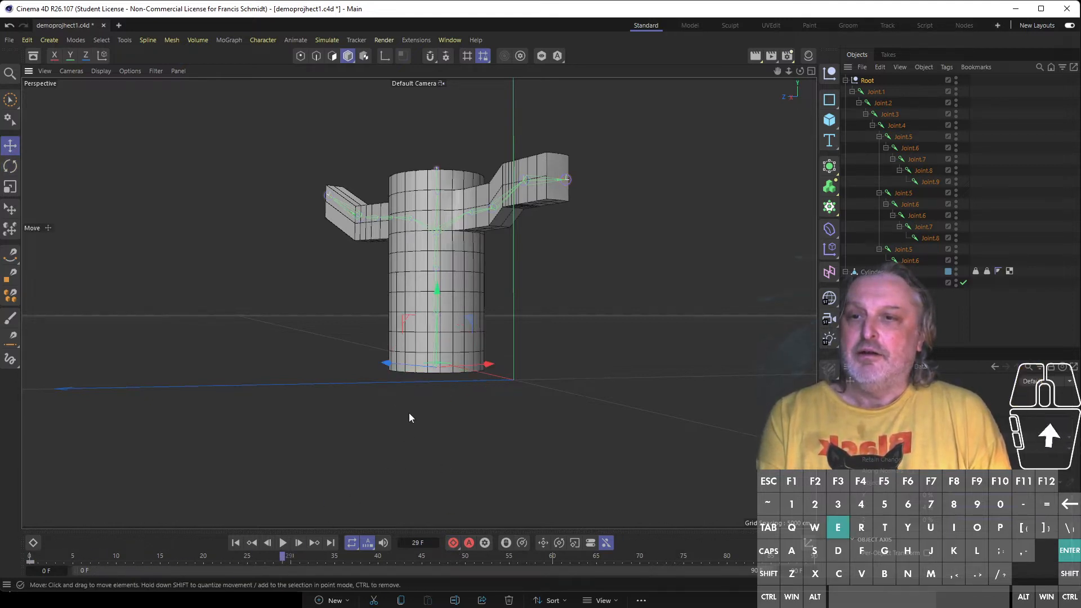
drag(393, 363, 577, 420)
key(r)
drag(609, 387, 711, 412)
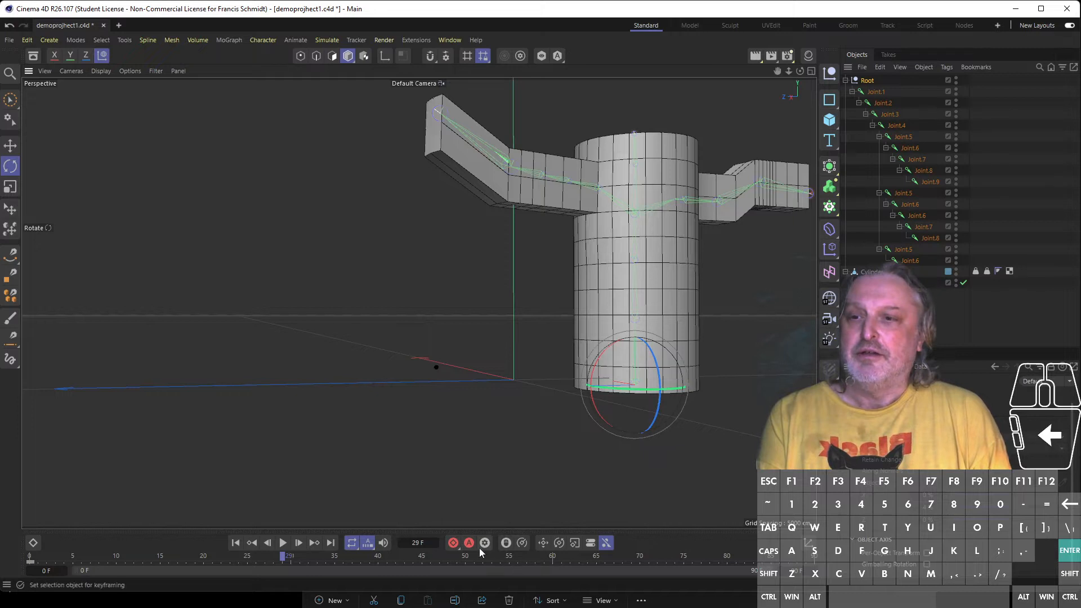
At frame 32, move the Root object along its Z axis and rotate it around its vertical axis, recording both as keyframes
drag(286, 557, 311, 561)
key(e)
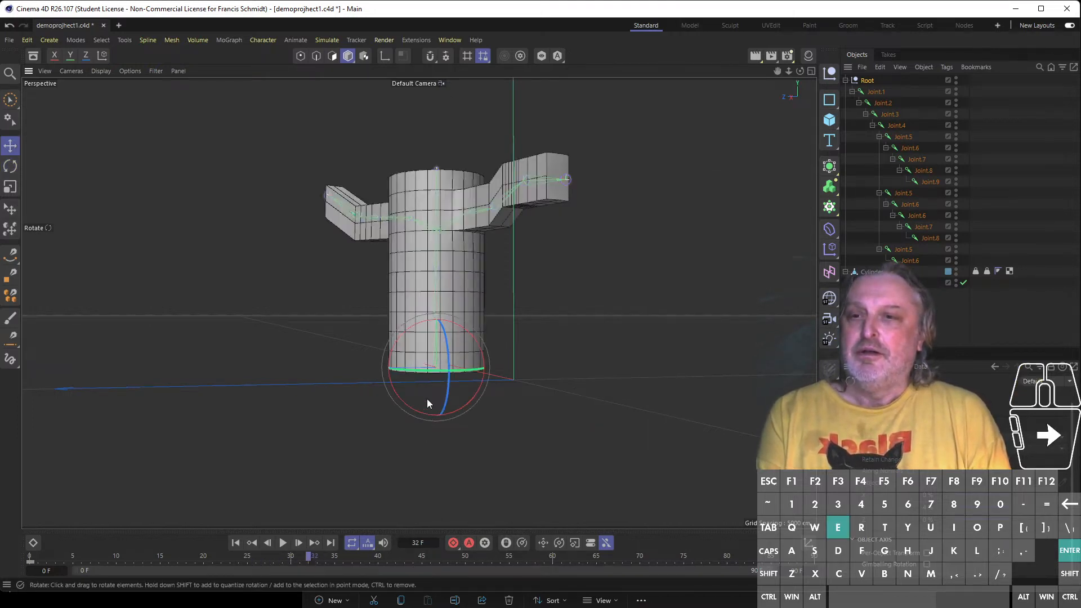
drag(387, 367, 578, 416)
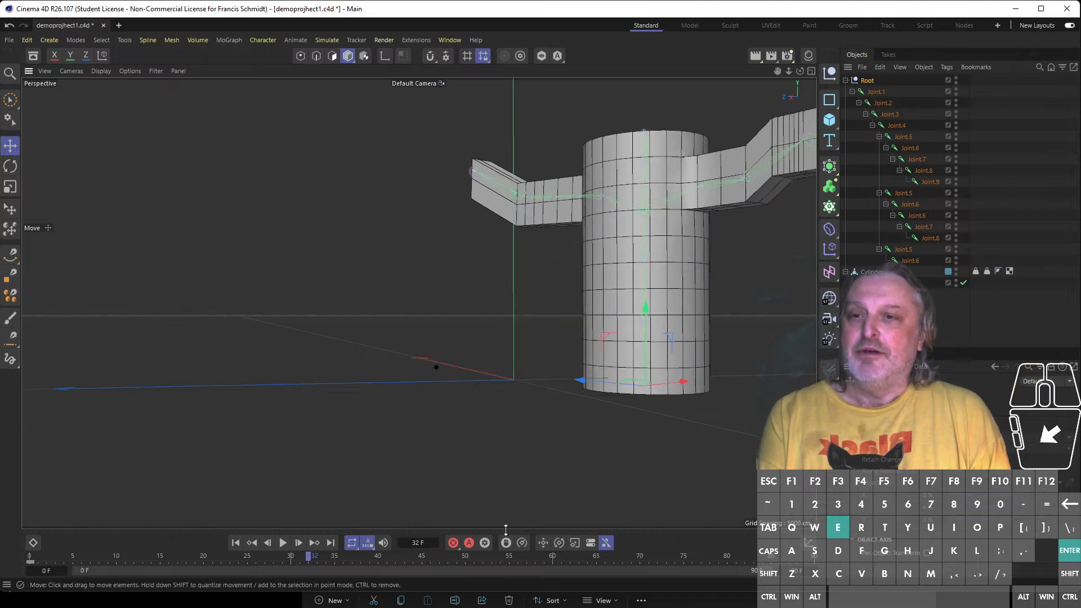
key(r)
key(e)
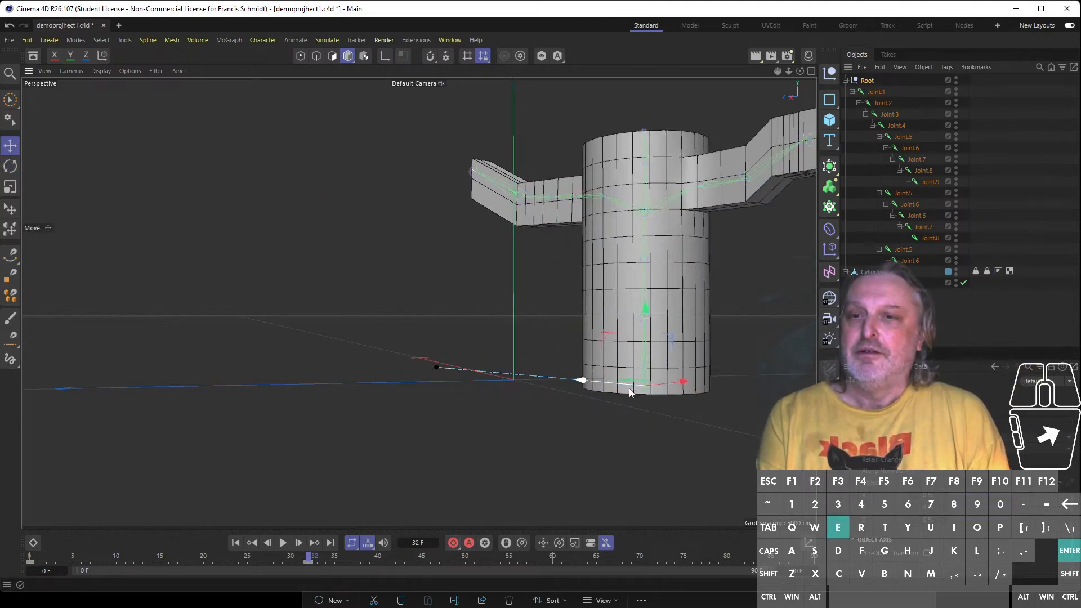
key(r)
mouse_move(618, 393)
mouse_down()
mouse_move(681, 403)
mouse_move(693, 424)
mouse_move(620, 389)
mouse_up()
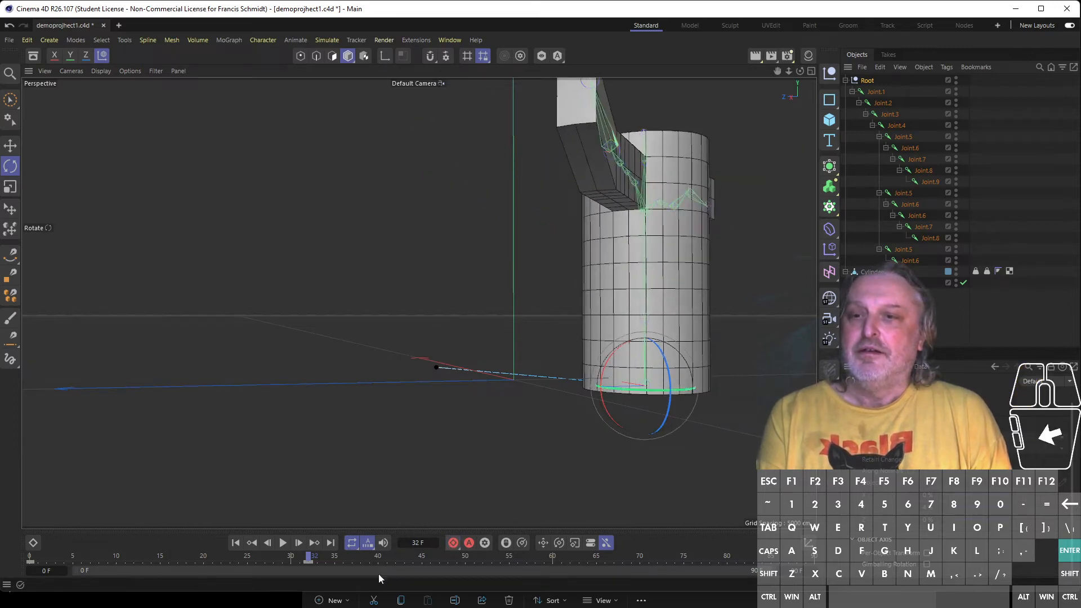
mouse_move(311, 559)
mouse_down()
mouse_move(80, 582)
mouse_move(314, 571)
mouse_up()
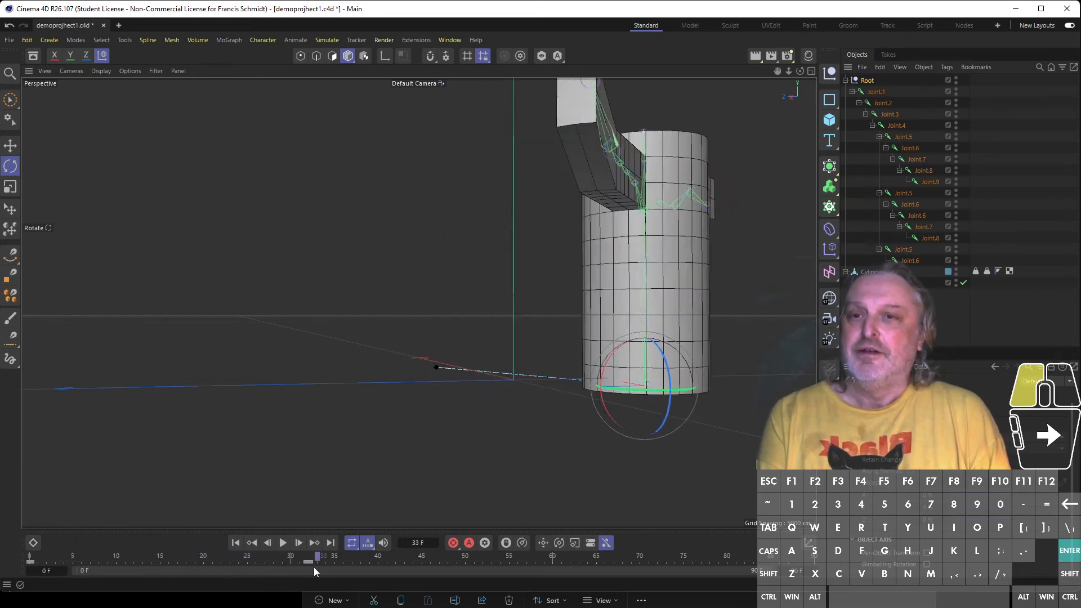
Turn on automatic keyframing and bend the spine at Joint.3 at frame 0
click(469, 543)
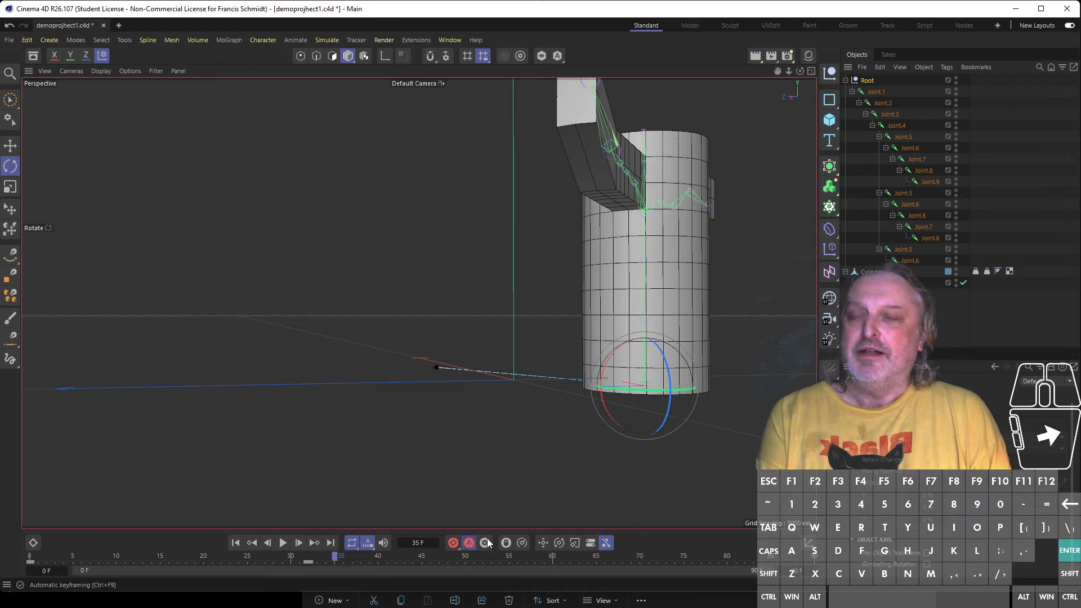
click(640, 279)
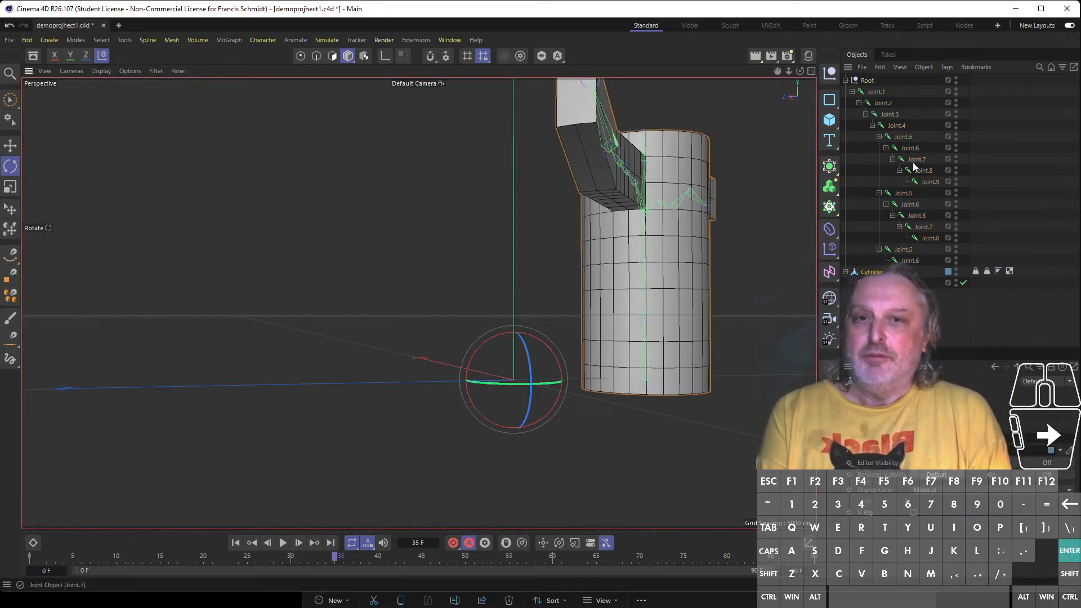
click(895, 125)
click(903, 137)
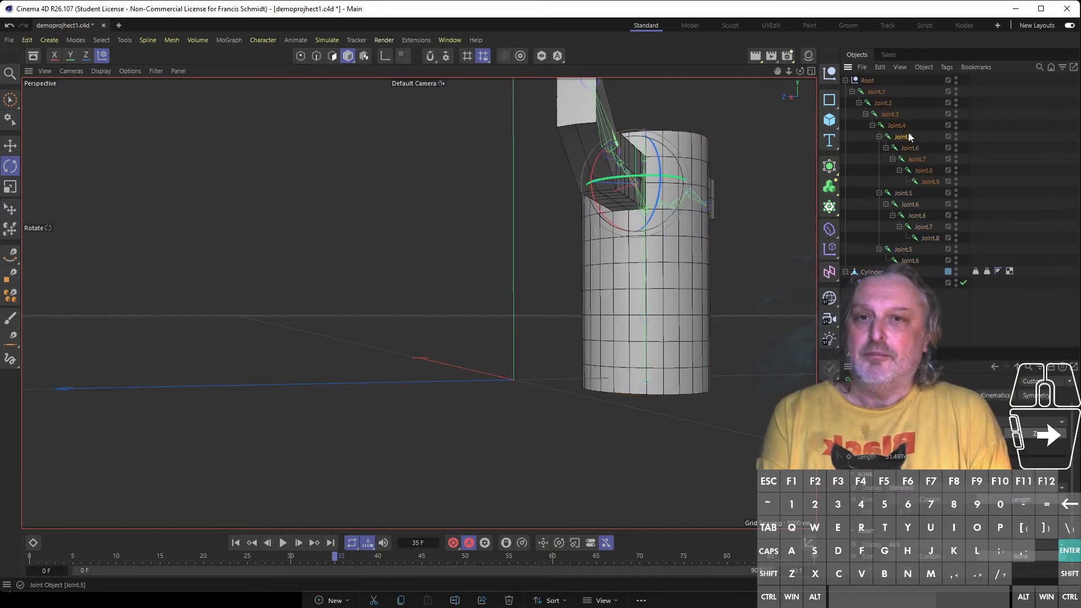
click(879, 95)
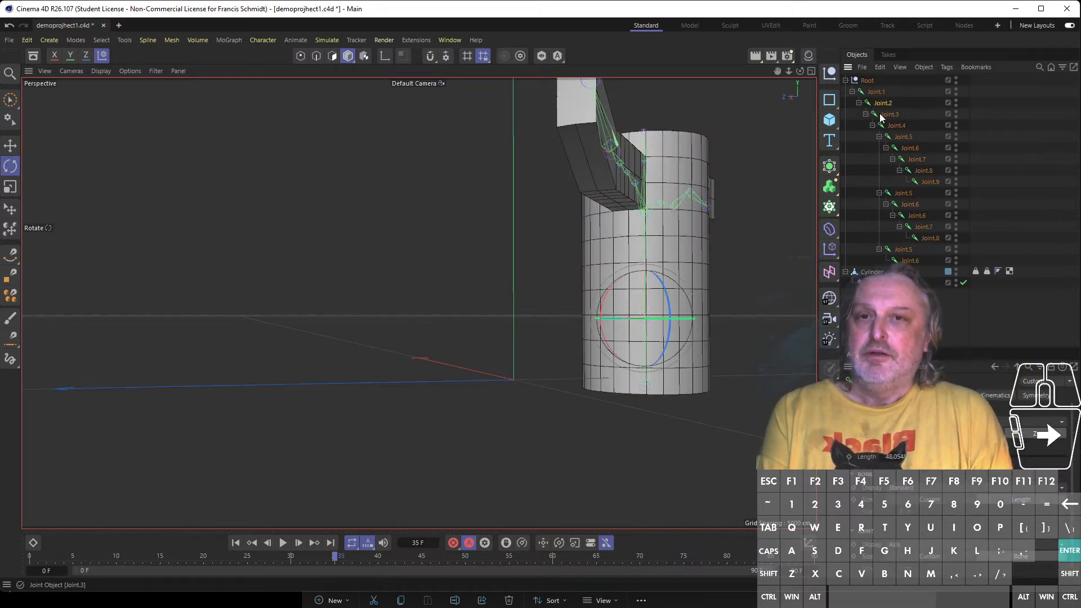
click(885, 114)
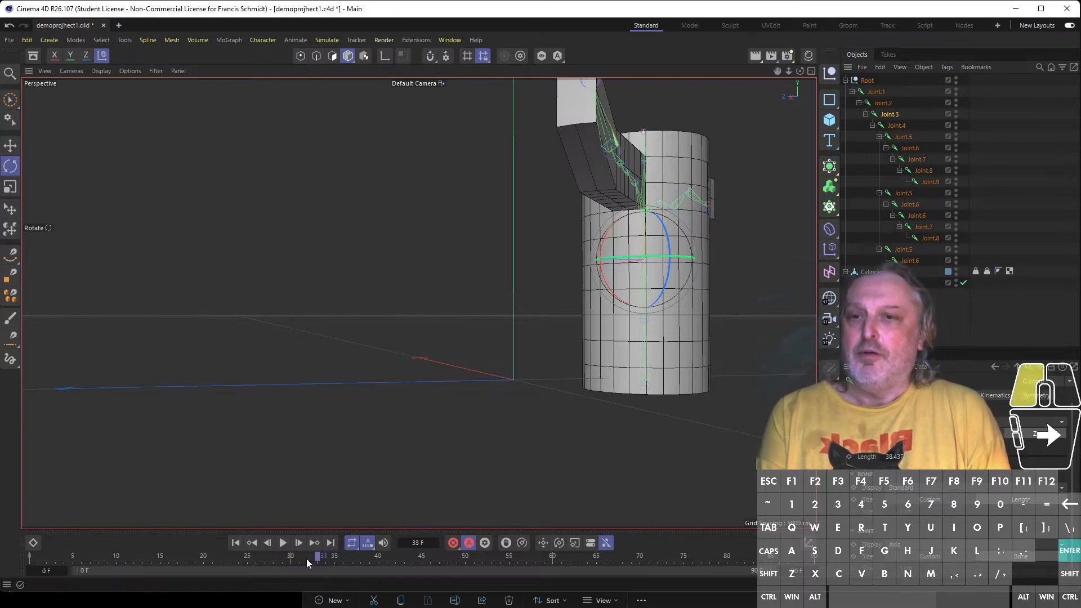
drag(306, 562, 31, 563)
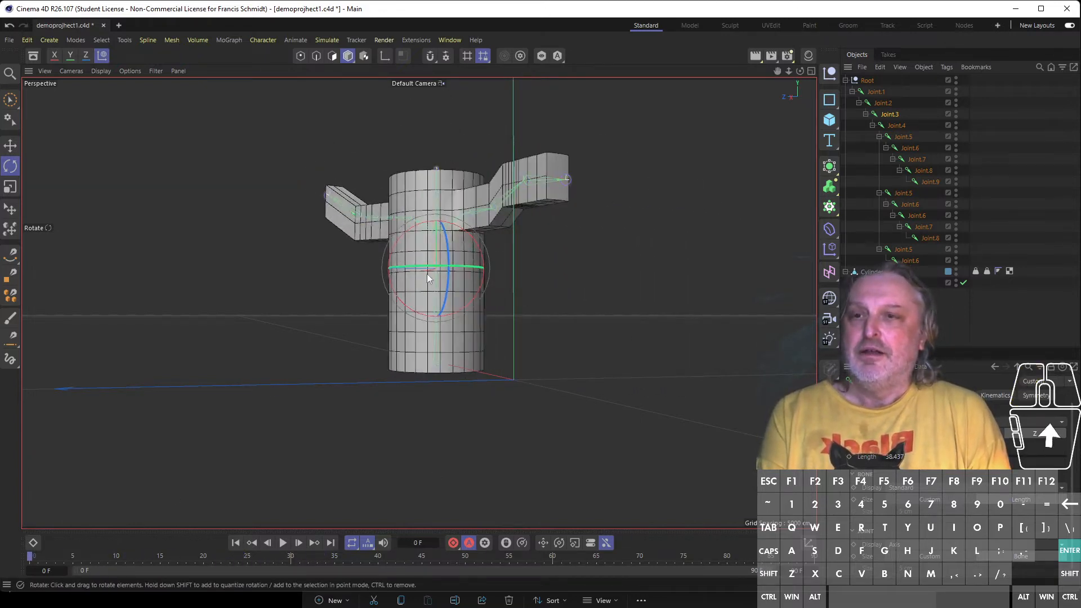
drag(455, 260, 441, 246)
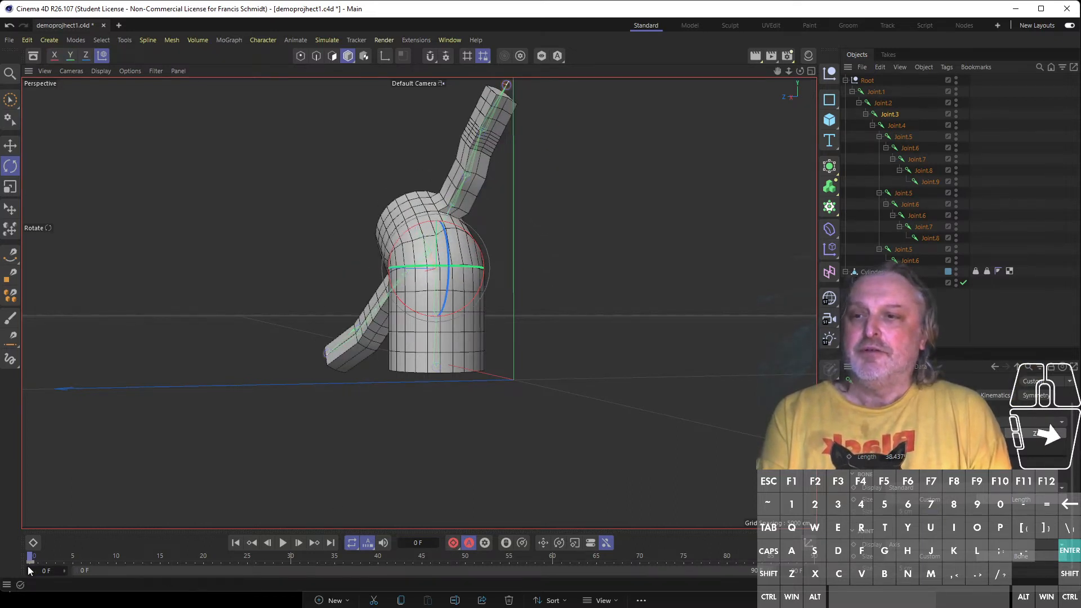
Bend Joint.3 in the opposite direction at frame 39 and scrub through the frames to check the motion
drag(31, 557, 370, 574)
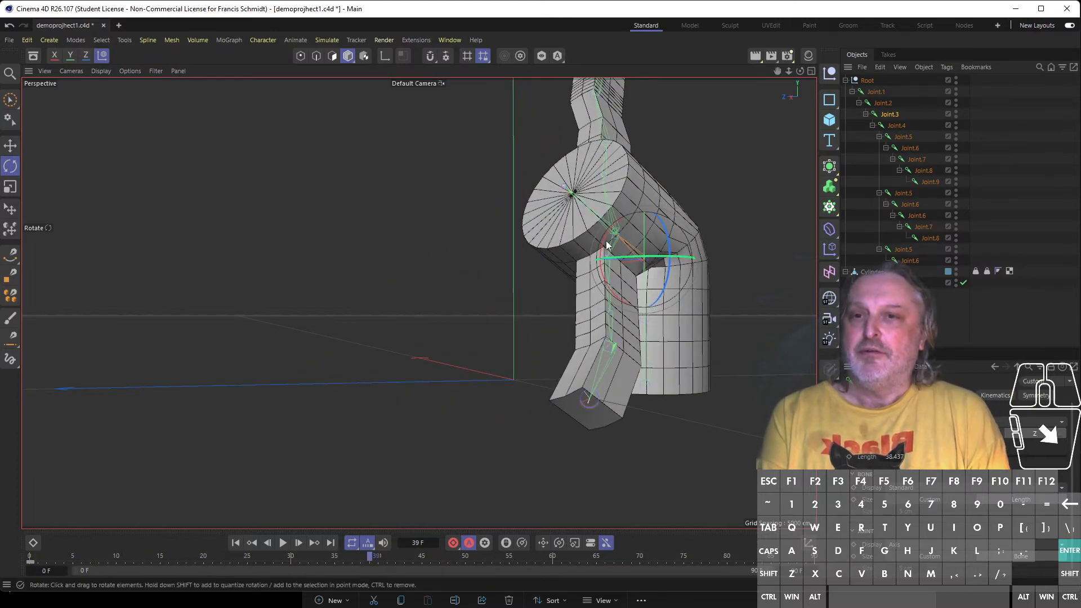
drag(607, 245, 673, 225)
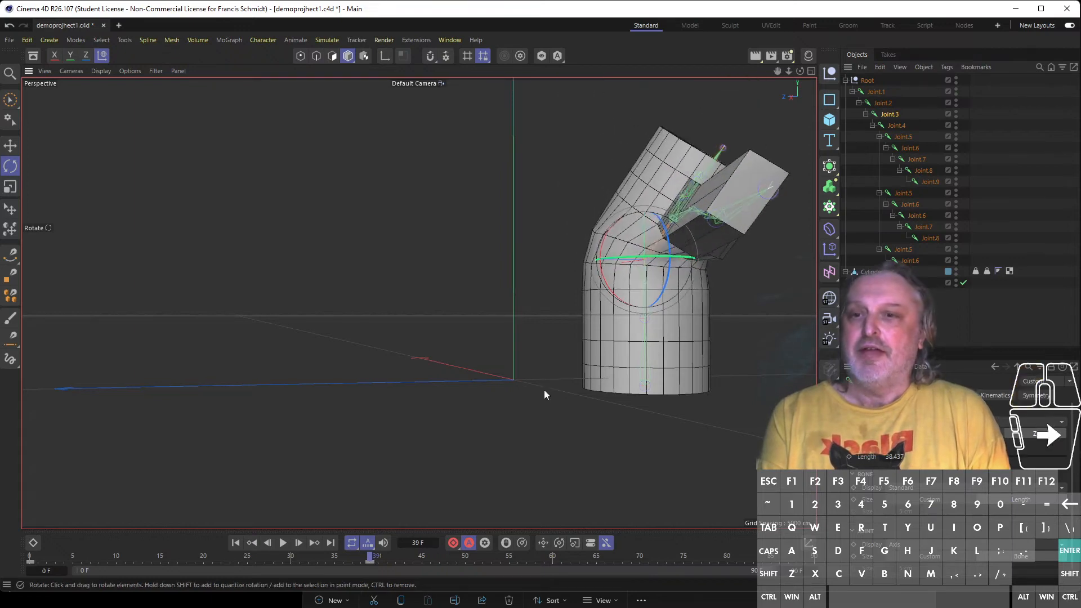
drag(369, 556, 294, 549)
drag(64, 566, 189, 545)
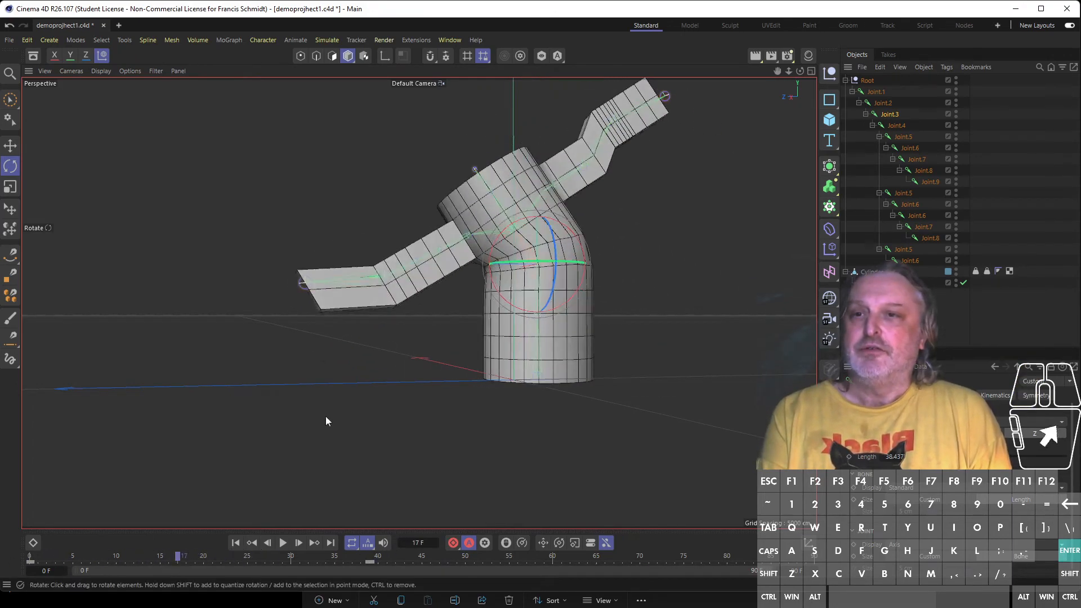
Rotate Joint.6 in the first arm chain around its vertical axis at frame 17 and return to frame 0
click(453, 244)
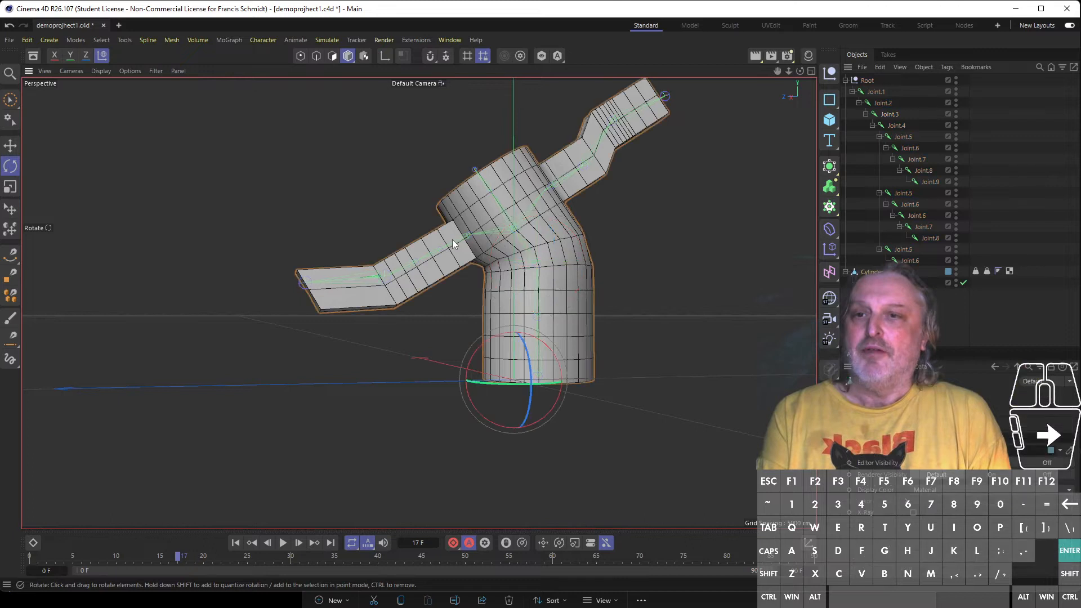
click(903, 215)
click(907, 149)
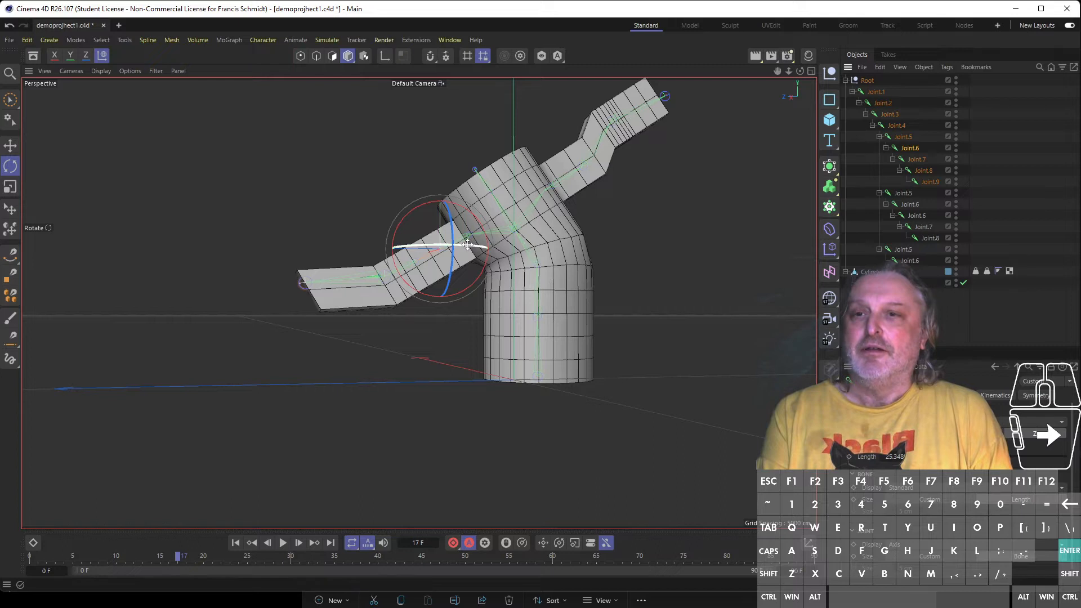
drag(459, 248, 366, 307)
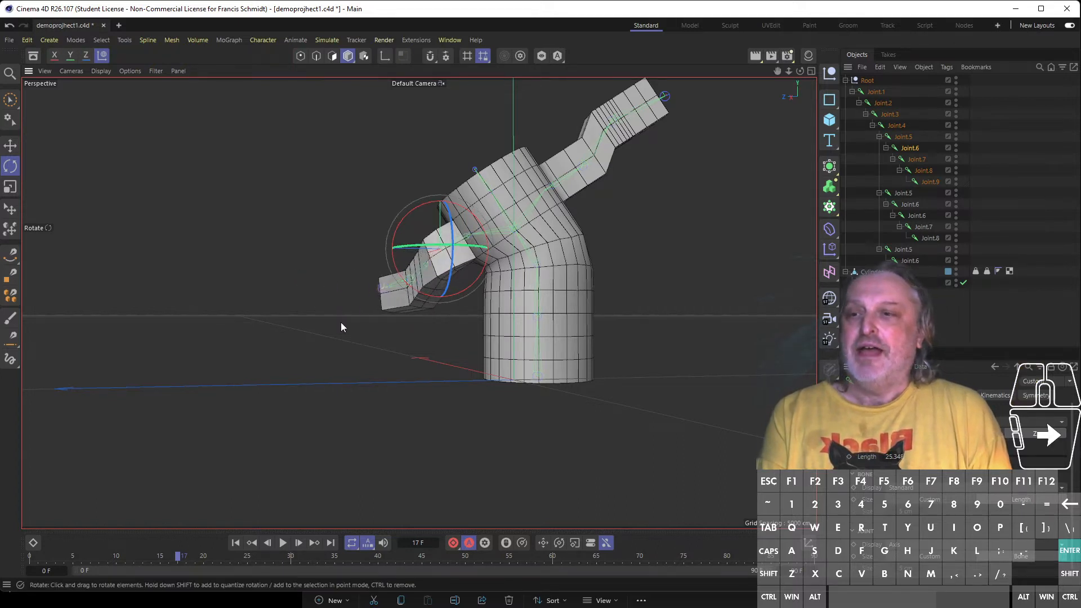
drag(98, 556, 4, 554)
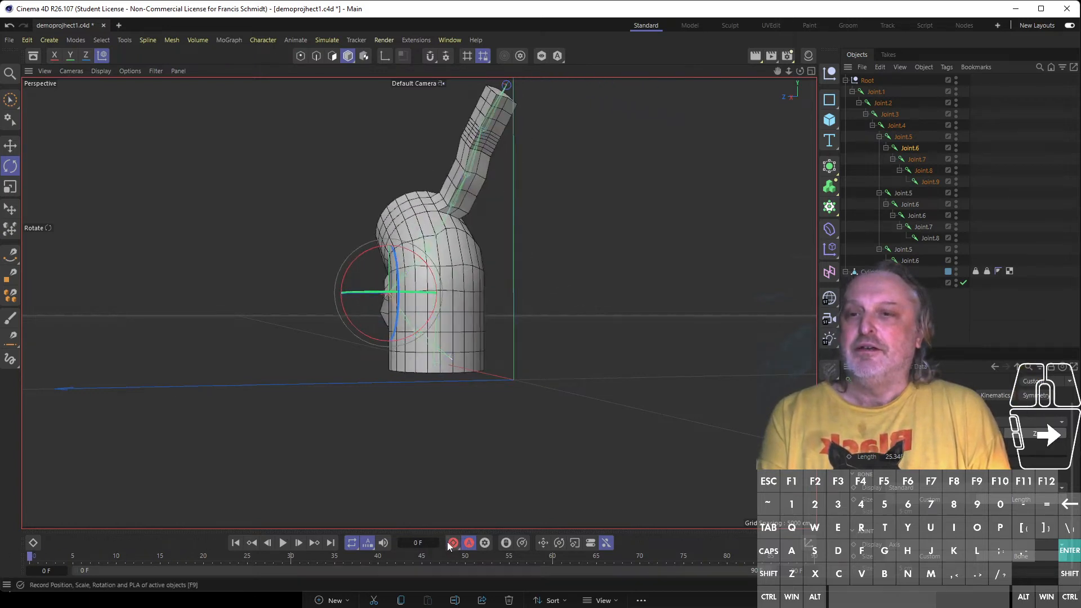
Rotate Joint.6 at frame 32 to swing the arm to the other side, and play the animation from frame 0
drag(24, 560, 308, 557)
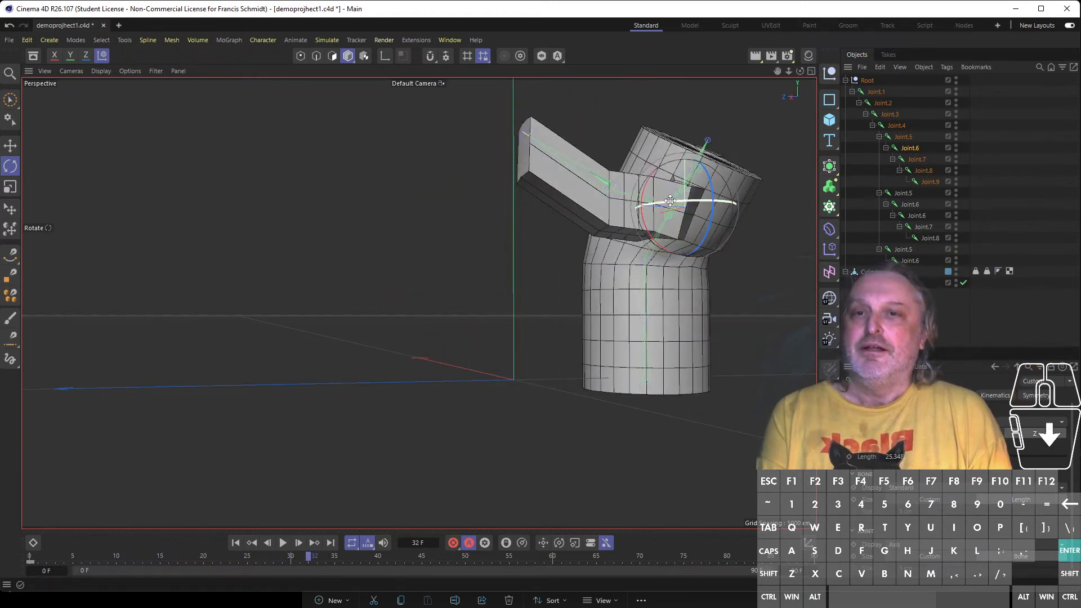
drag(667, 200, 811, 202)
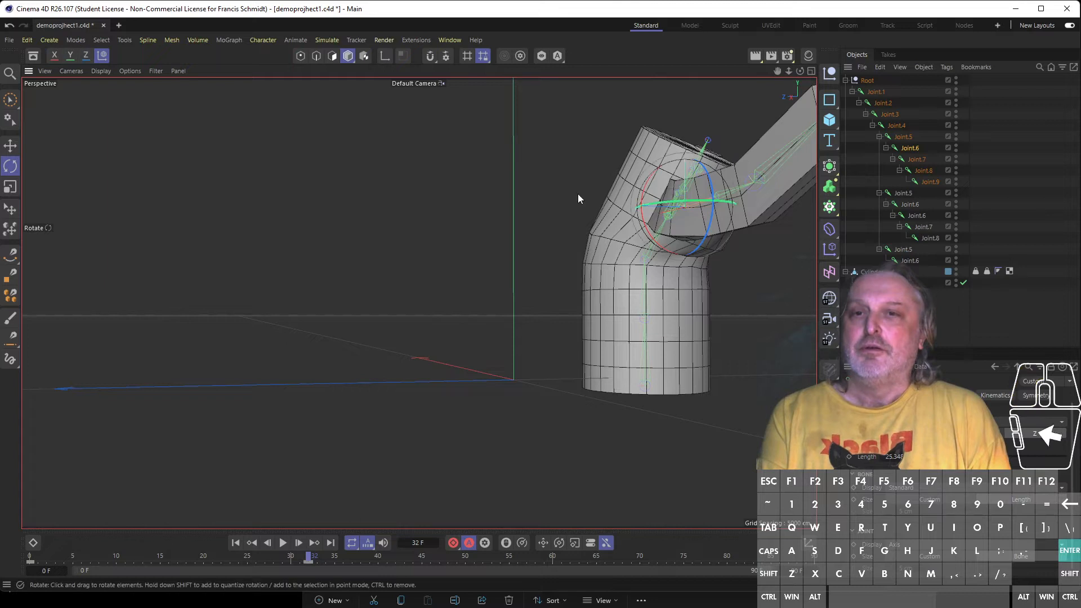
drag(707, 186, 710, 195)
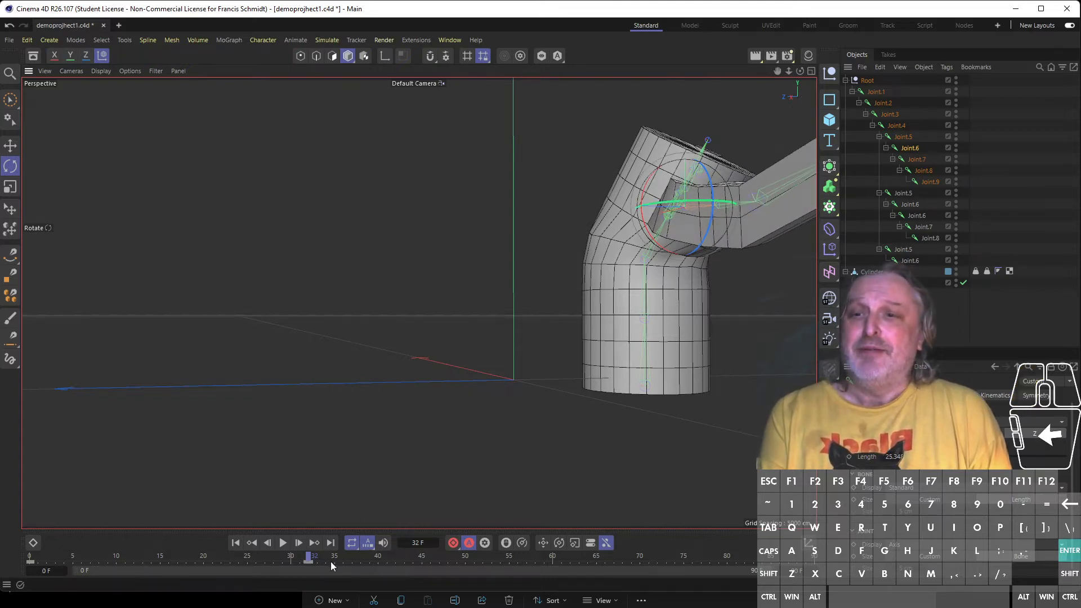
drag(314, 558, 31, 596)
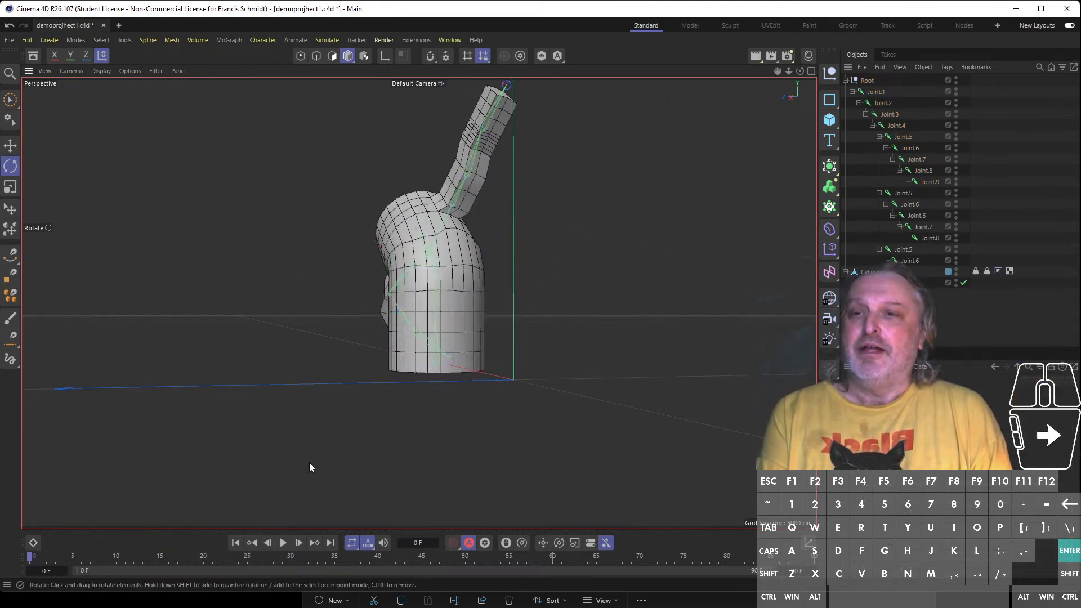
click(282, 543)
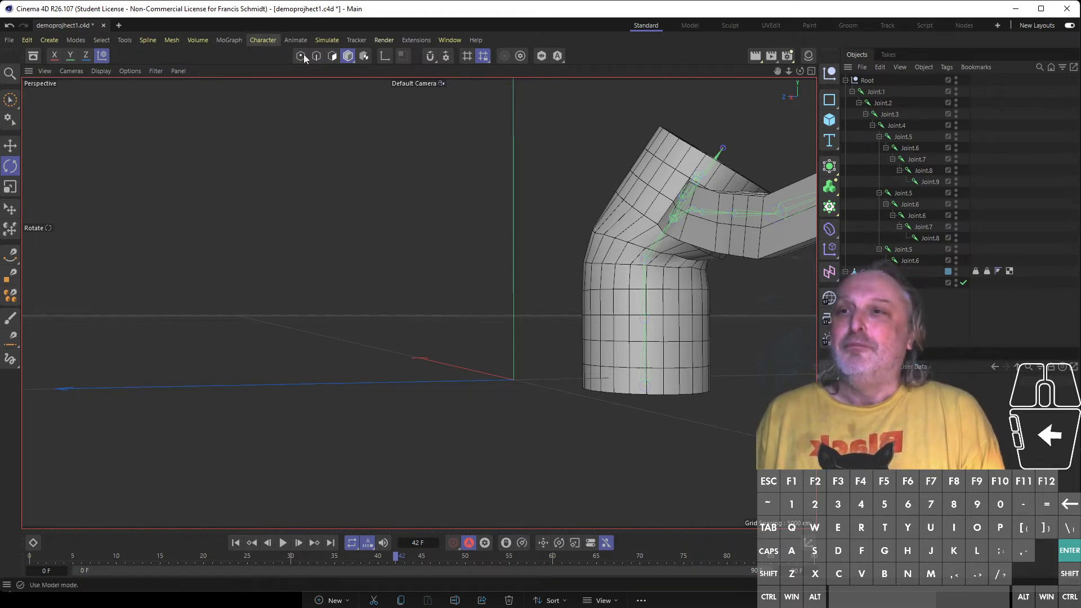
Open the recent project demoproject2.c4d and view its bent, rigged mesh from another side
click(30, 40)
click(10, 40)
click(10, 40)
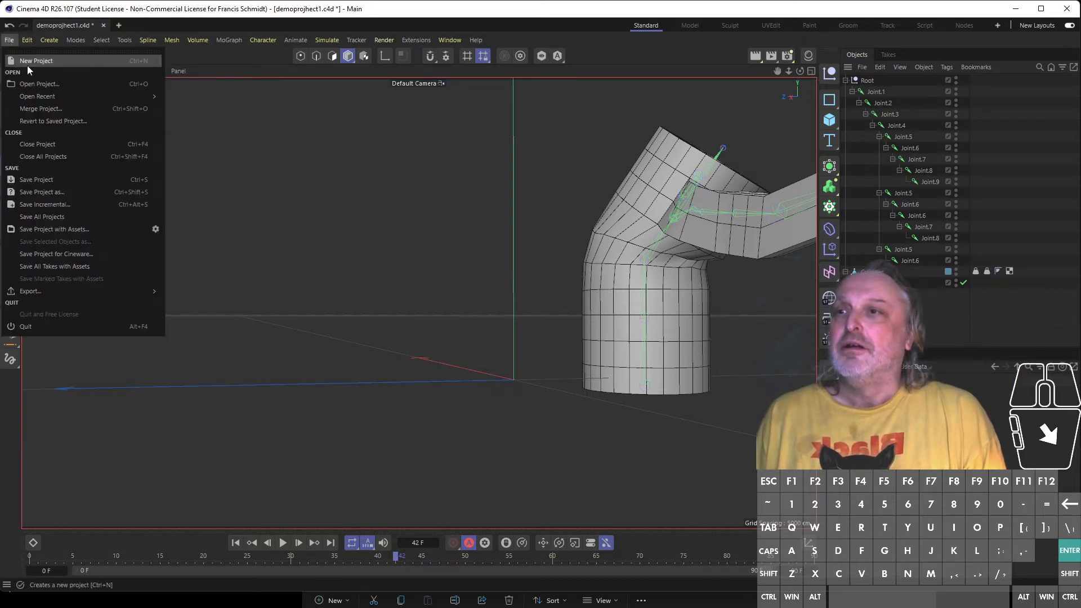
mouse_move(101, 97)
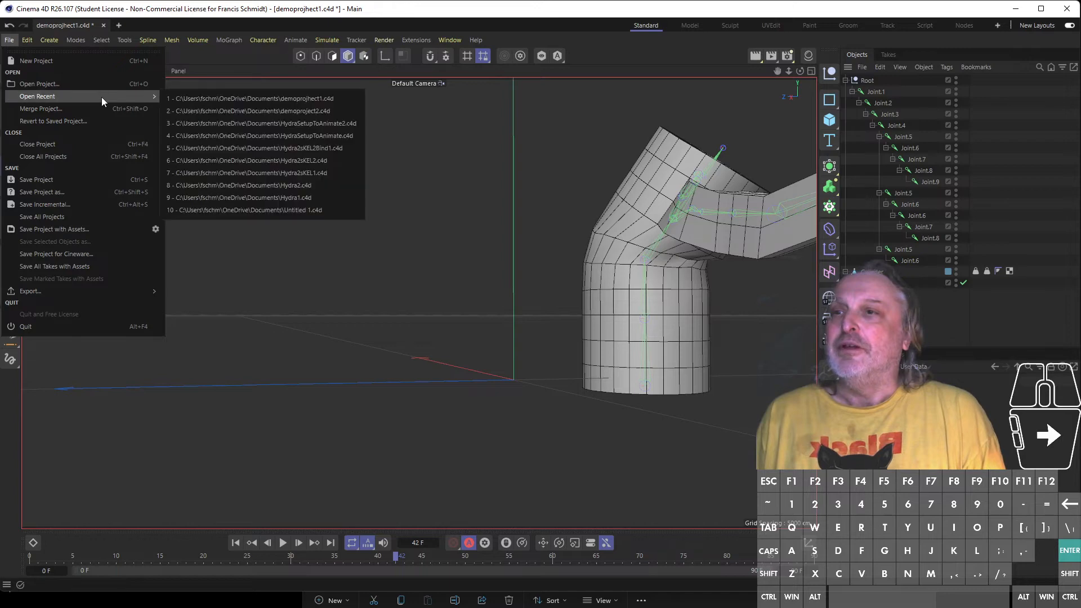
click(234, 115)
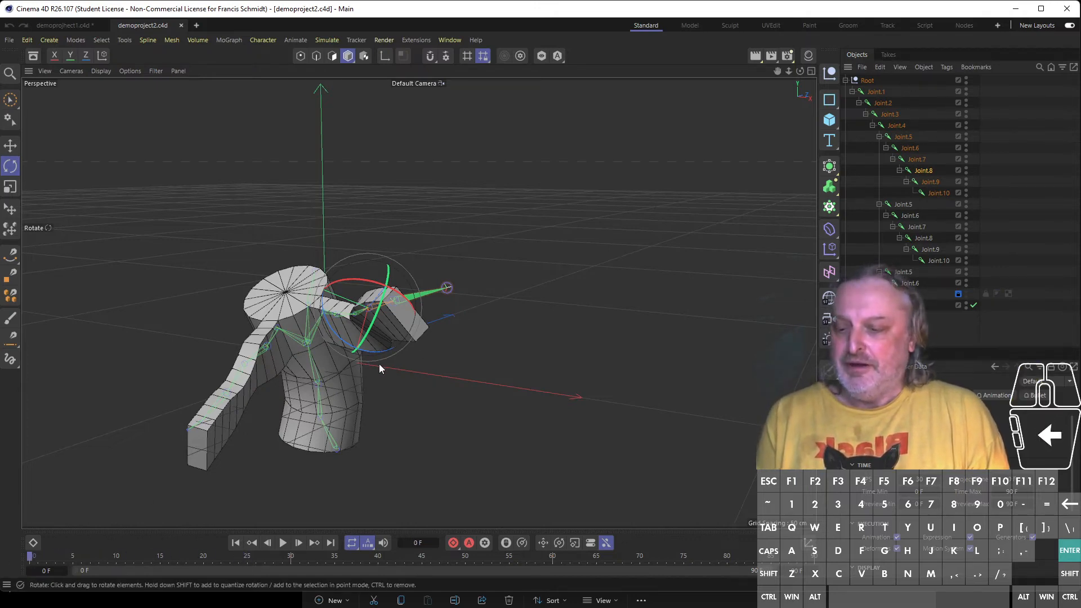
alt+drag(379, 364, 372, 325)
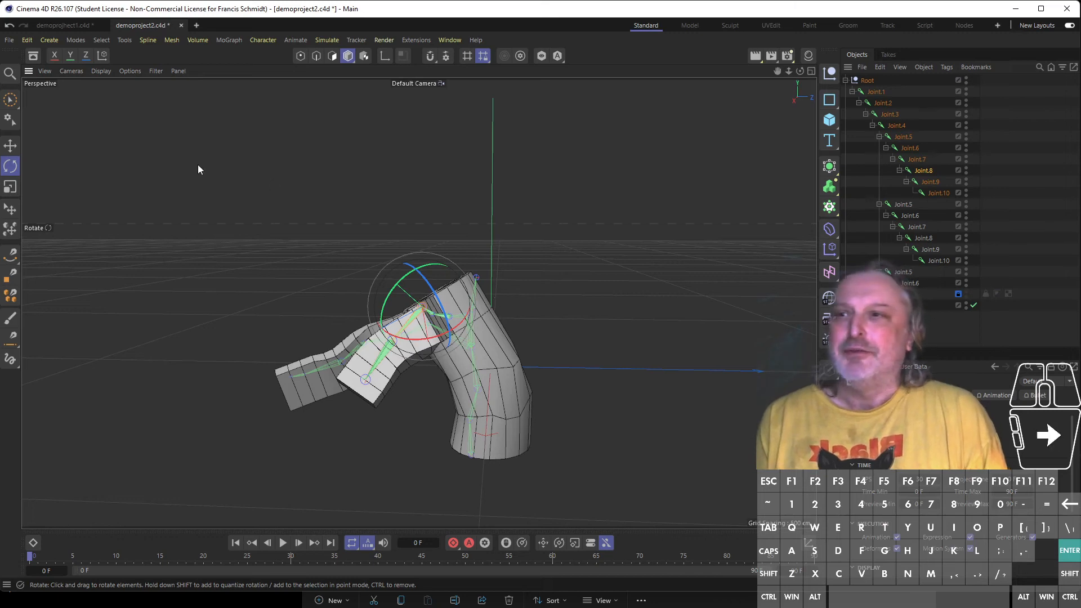
Open the recent project HydraSetupToAnimate2.c4d and look through its joint hierarchy
click(9, 40)
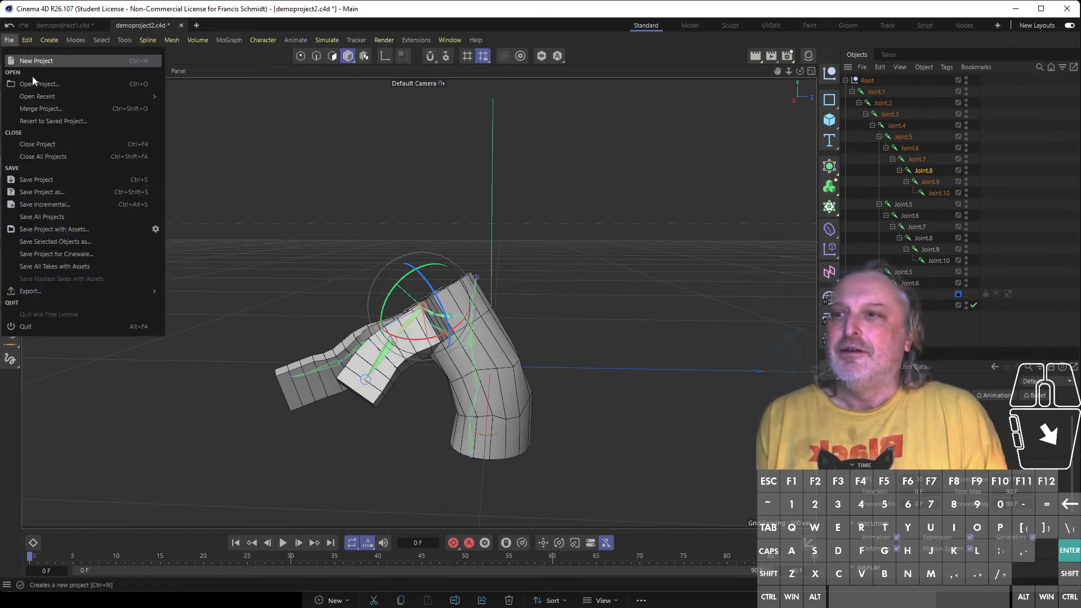
mouse_move(48, 98)
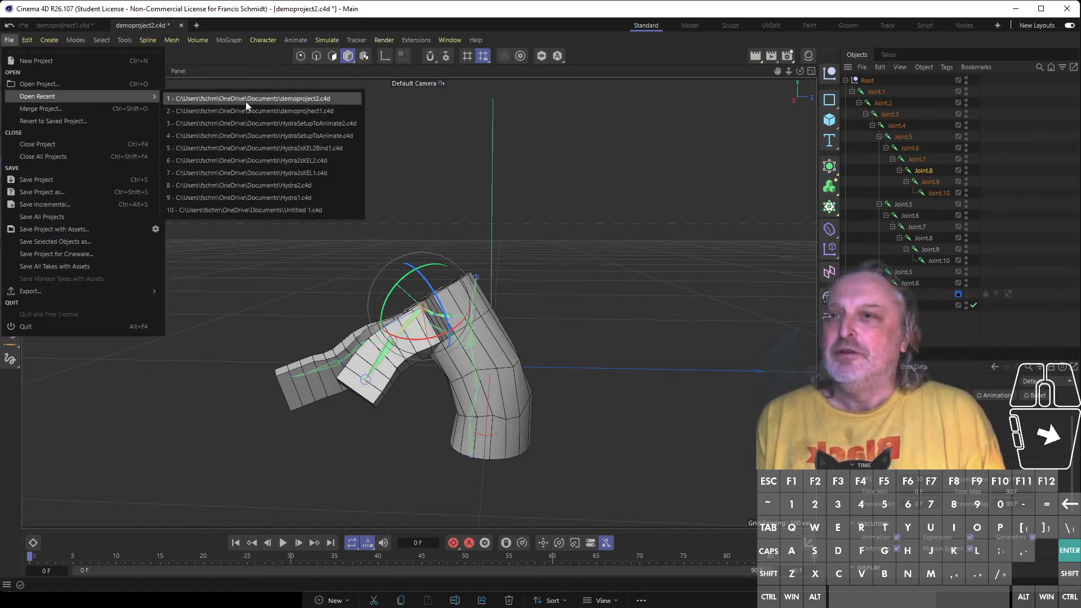
click(261, 128)
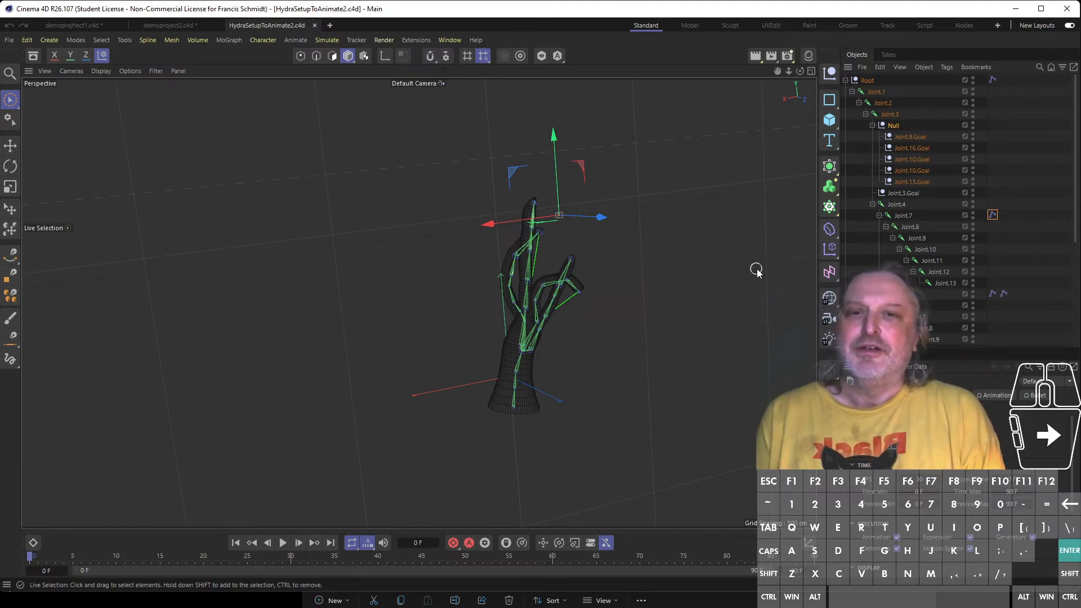
scroll(945, 127, down, 4)
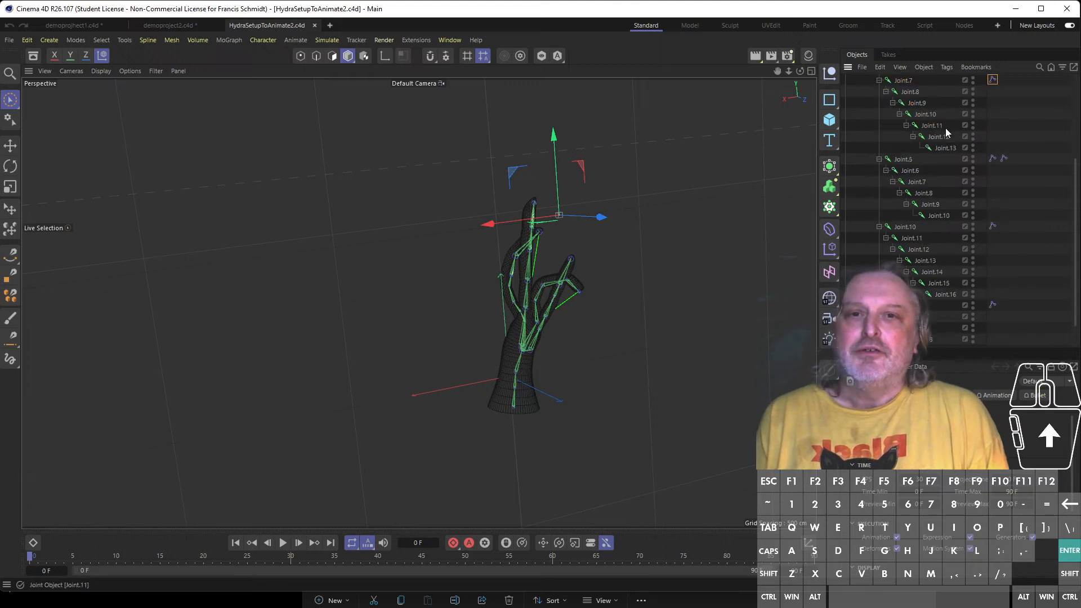
Select the Null that groups the joint goals under Joint.3, lower it, and raise it again to flex all the arms together
scroll(945, 127, up, 4)
click(890, 125)
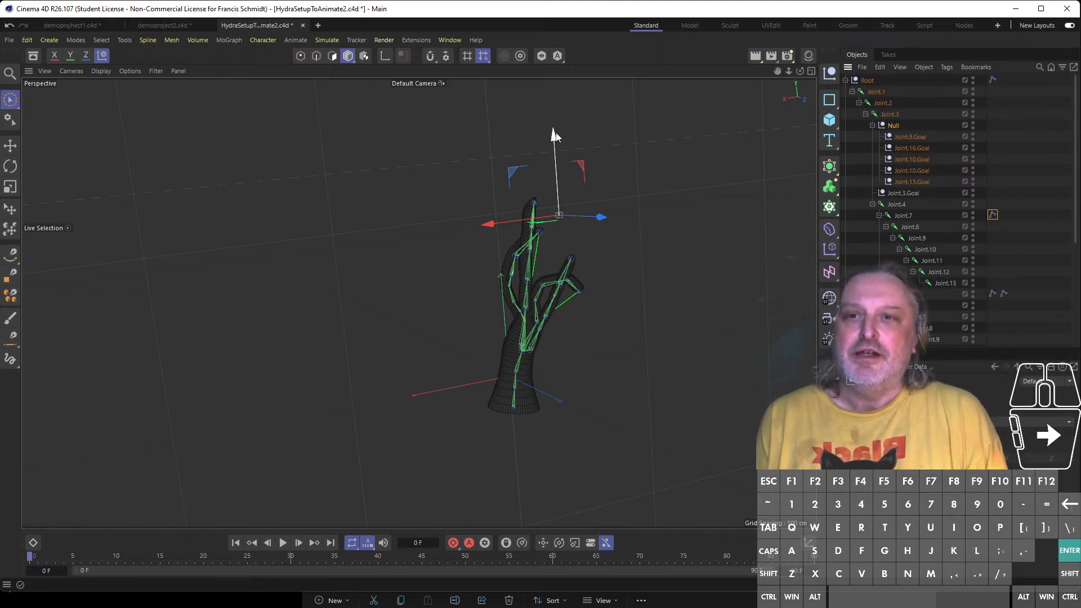
drag(552, 138, 558, 208)
scroll(556, 198, up, 5)
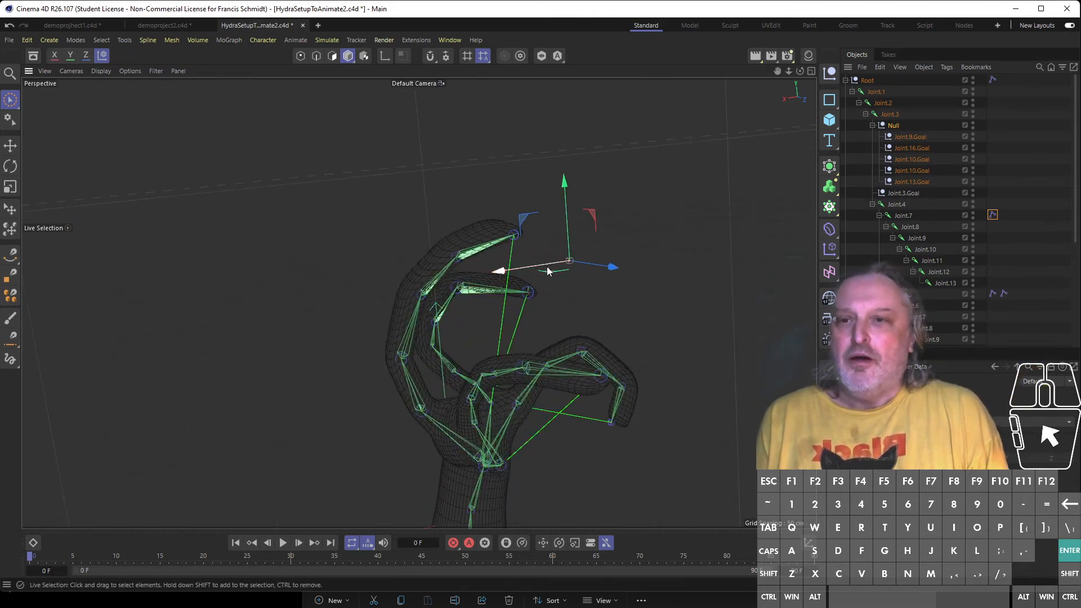
drag(532, 268, 569, 224)
drag(598, 188, 635, 152)
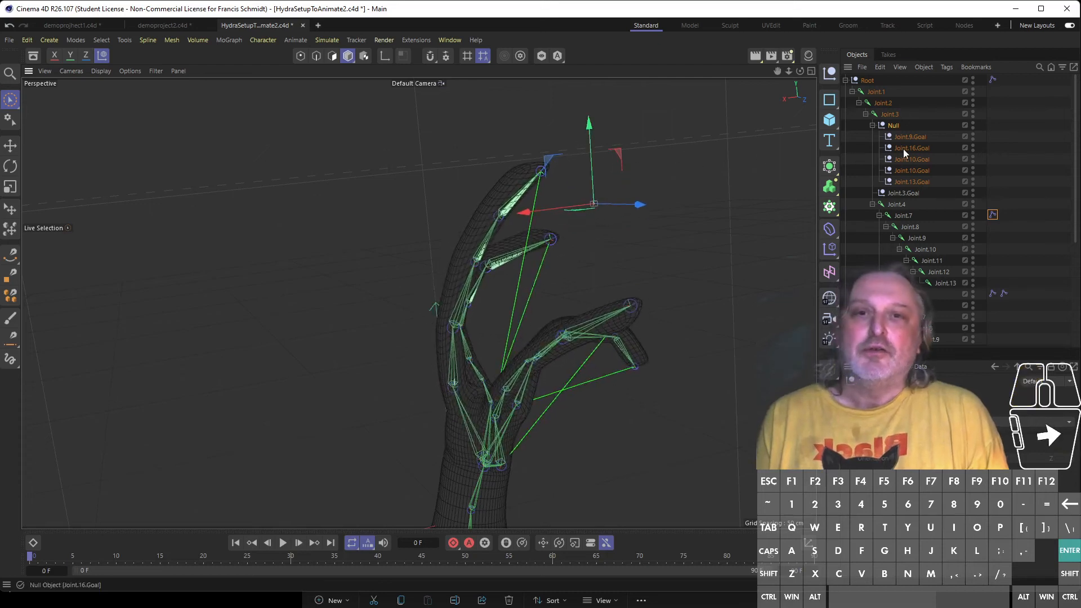
Move the Root object along its X axis away from the world origin and keyframe that position at frame 0
click(890, 114)
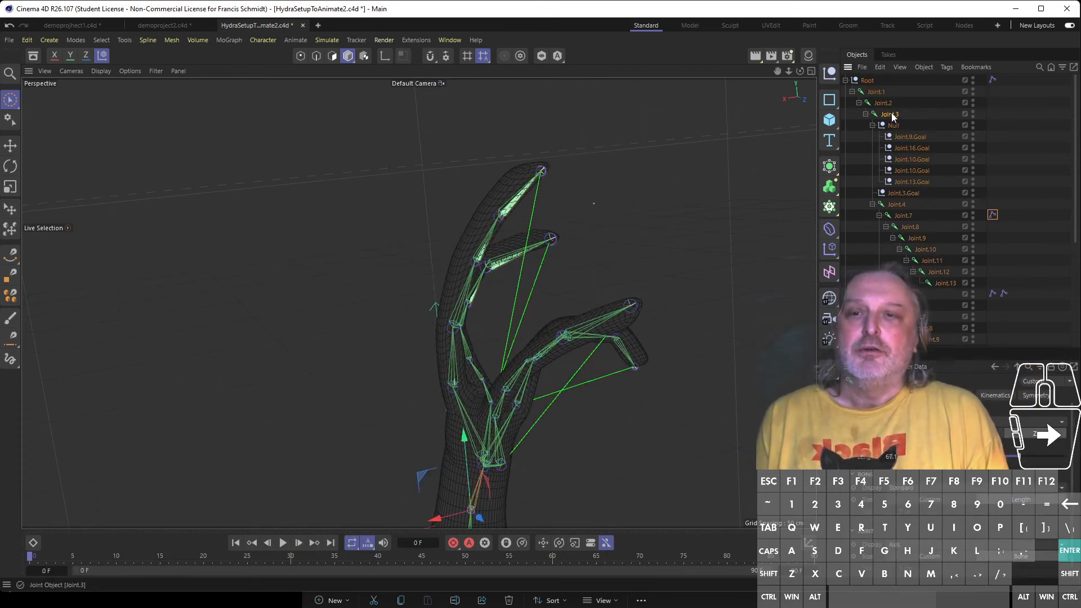
scroll(541, 361, down, 5)
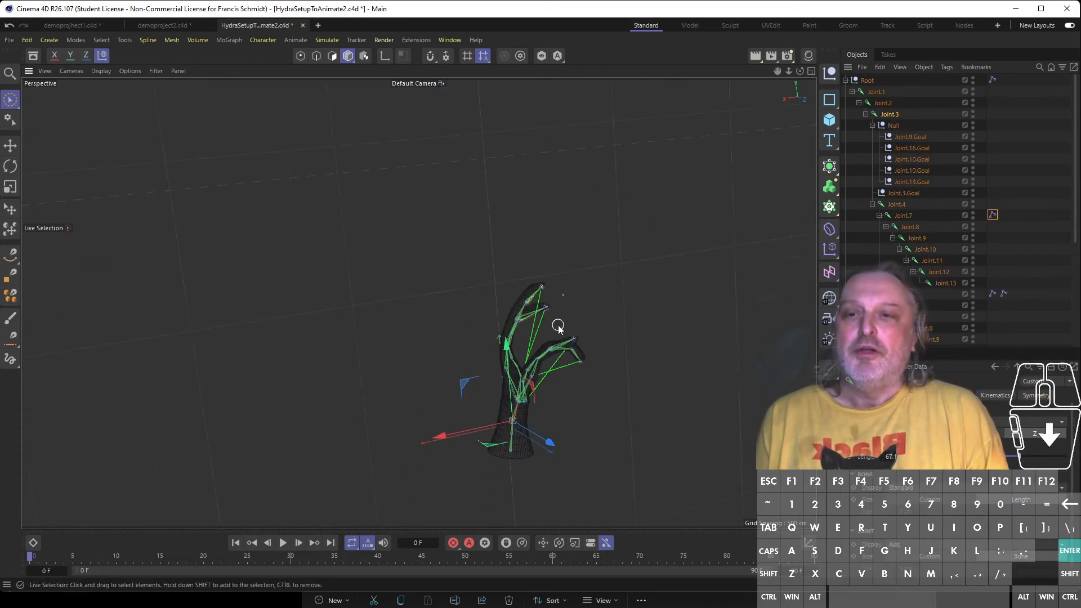
click(870, 85)
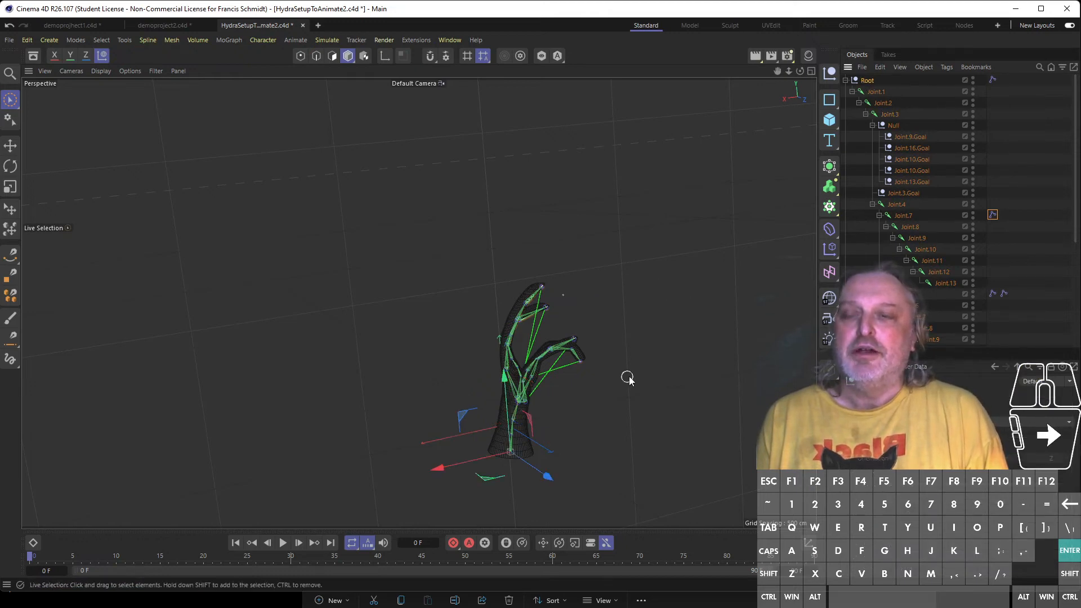
drag(470, 465, 207, 495)
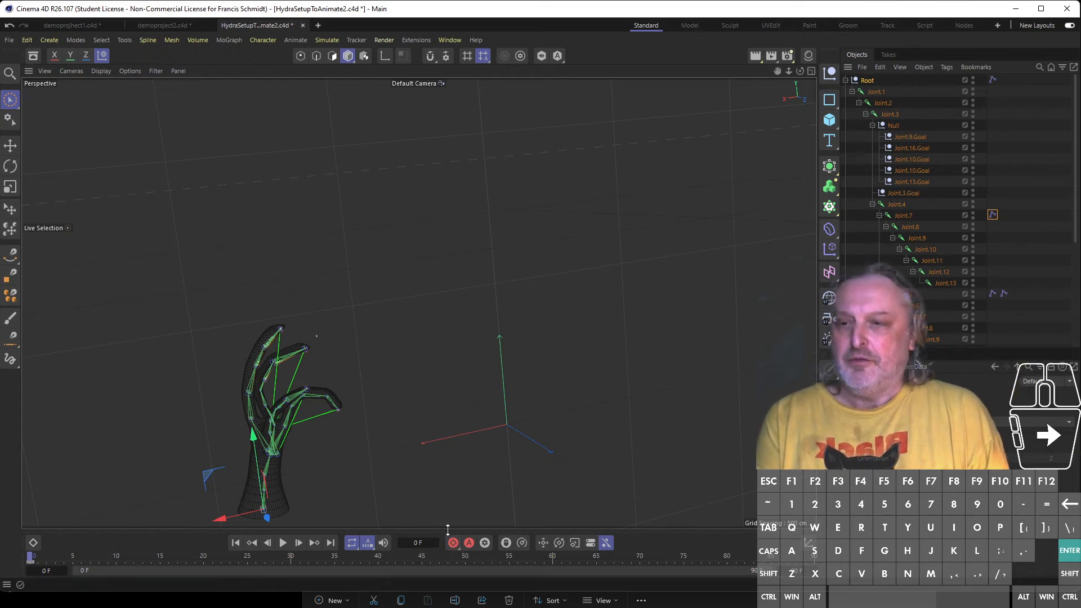
key(e)
key(r)
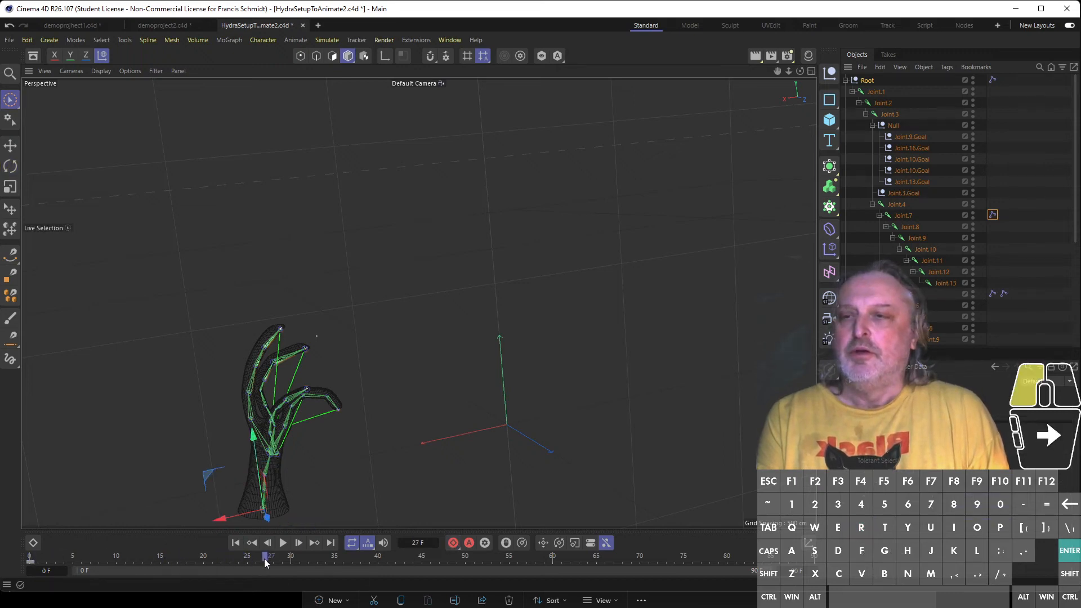
At frame 27, move Root back along X near the world origin, keyframe it, and return to frame 0
drag(221, 523, 455, 422)
key(r)
drag(491, 470, 430, 456)
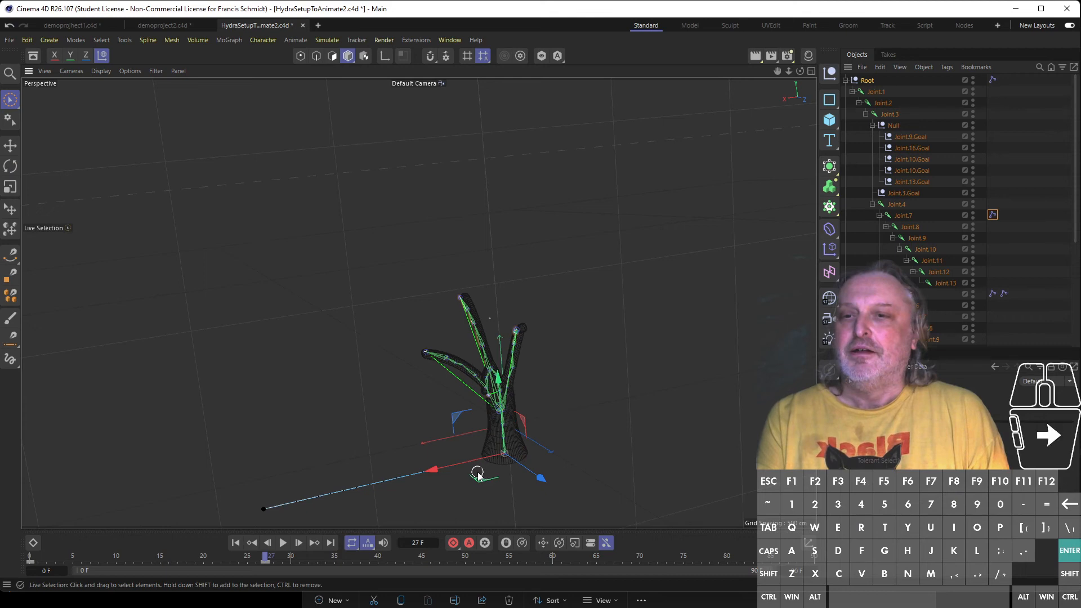
key(r)
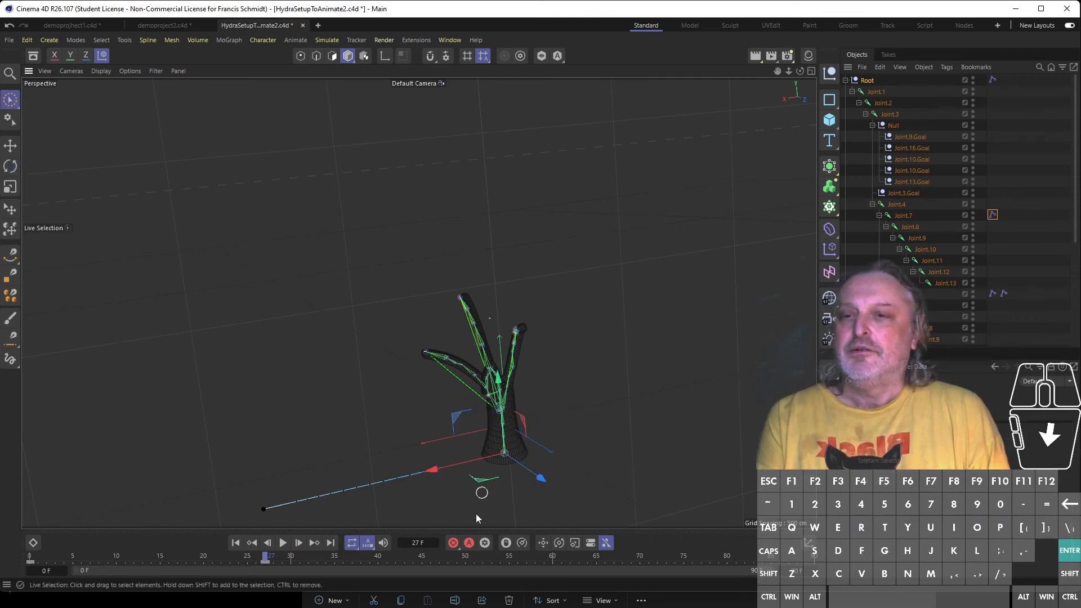
drag(265, 560, 29, 560)
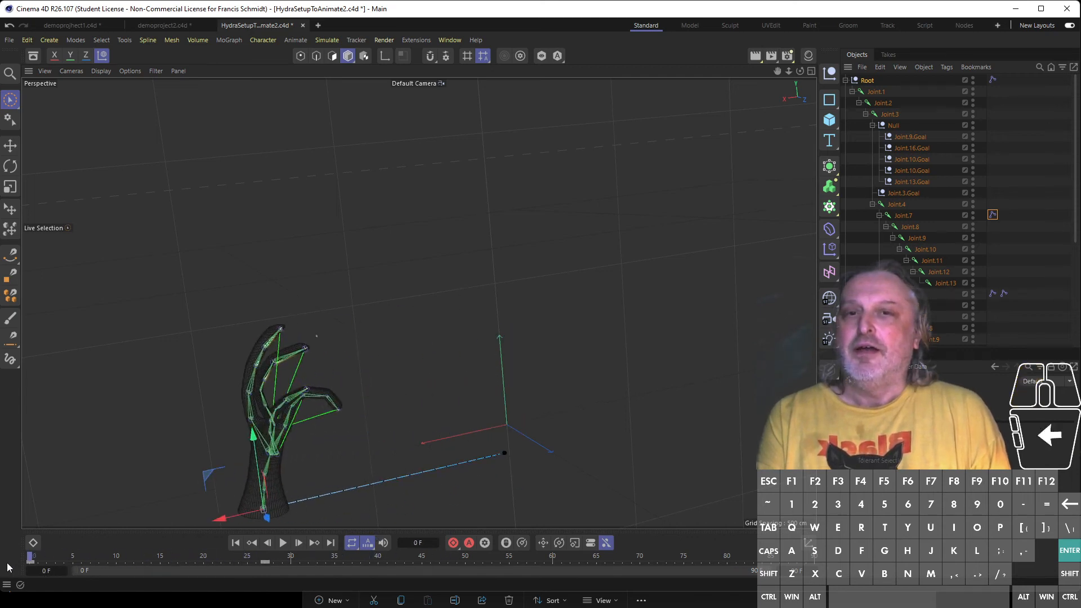
Move the goals' Null outward along X and lower it to bend the arms sideways, and keyframe it at frame 0
click(892, 125)
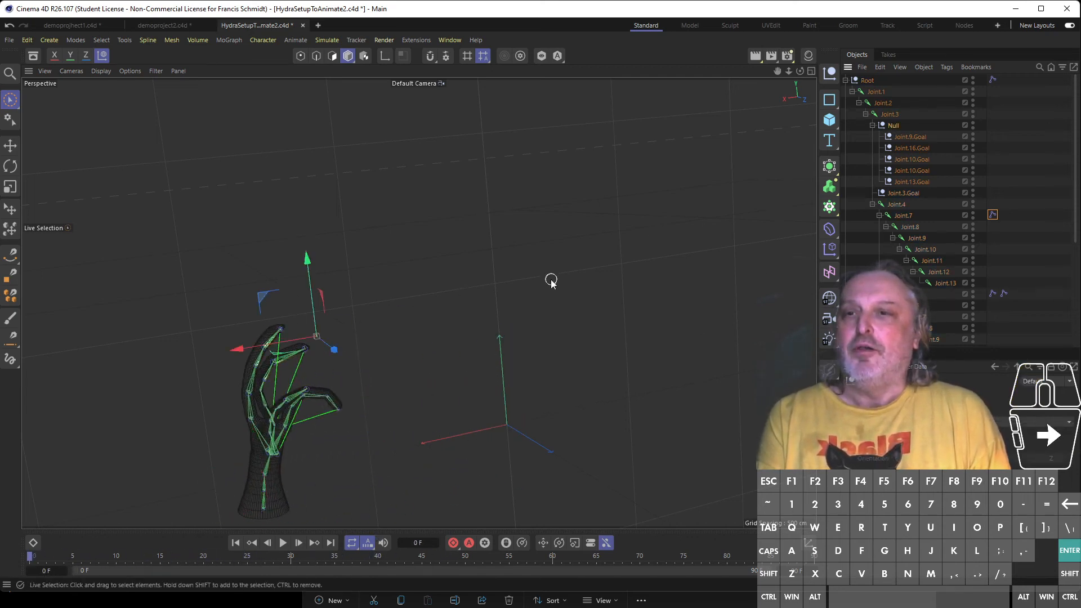
drag(264, 348, 192, 364)
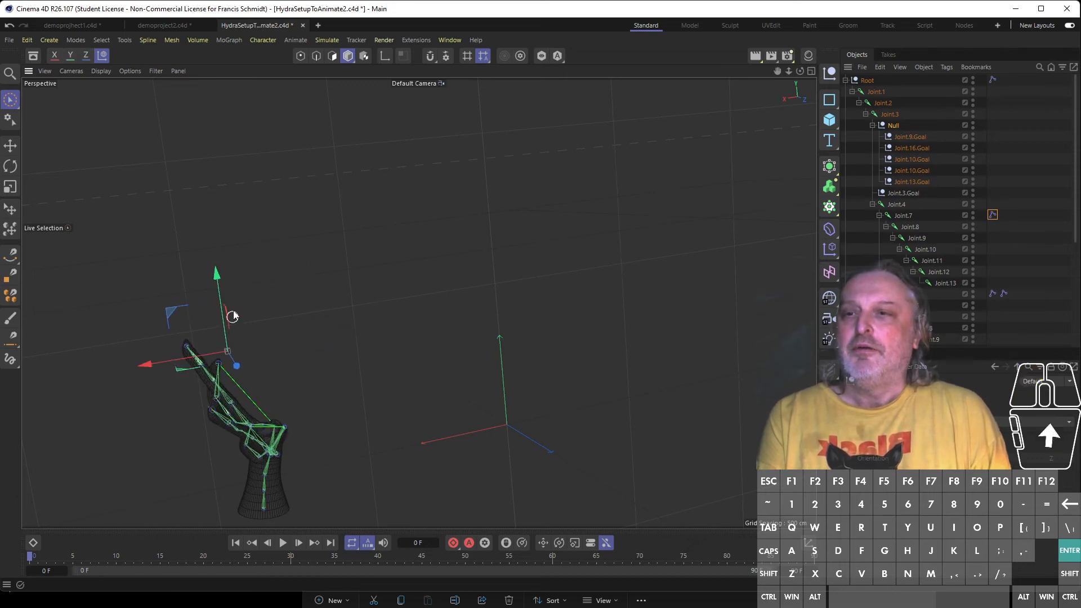
drag(231, 313, 221, 372)
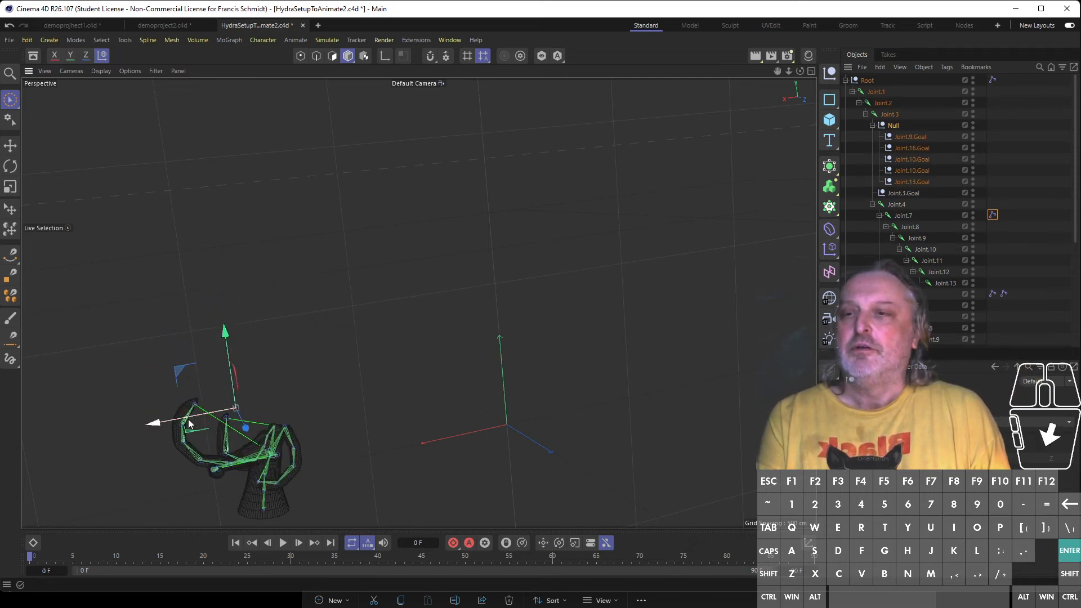
drag(186, 418, 161, 423)
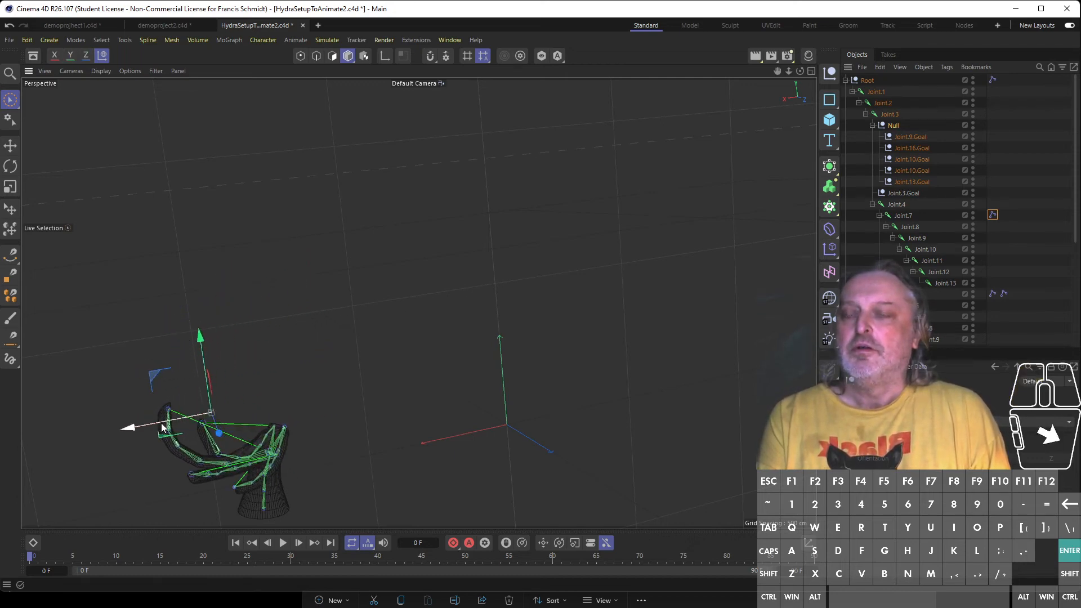
click(453, 542)
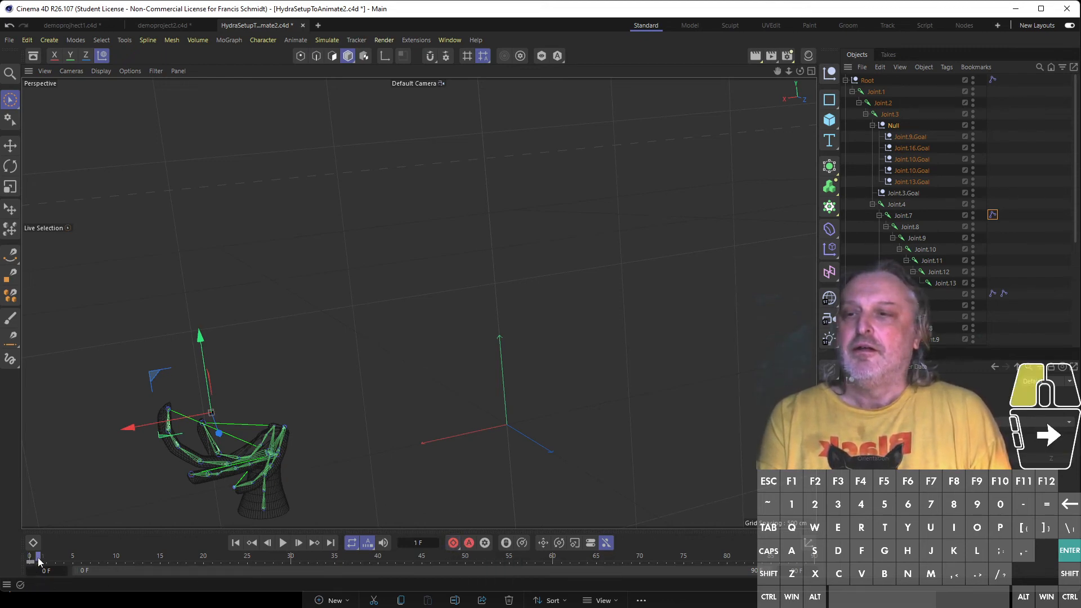
At frame 45, raise the goals' Null and move it along X to the other side, keyframe it, and scrub back to frame 11
drag(40, 561, 423, 559)
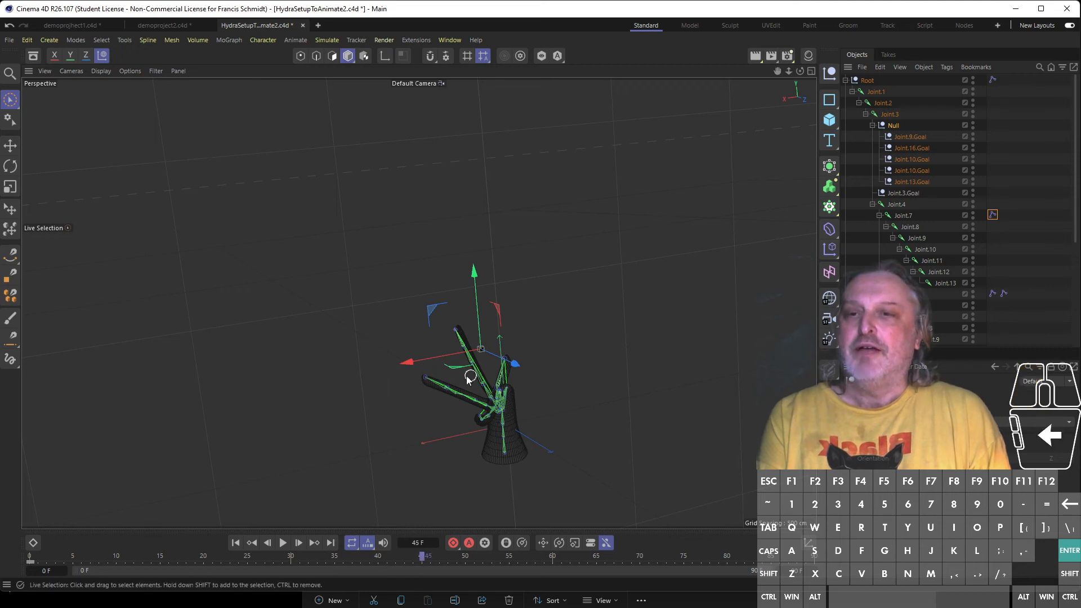
drag(484, 324, 494, 255)
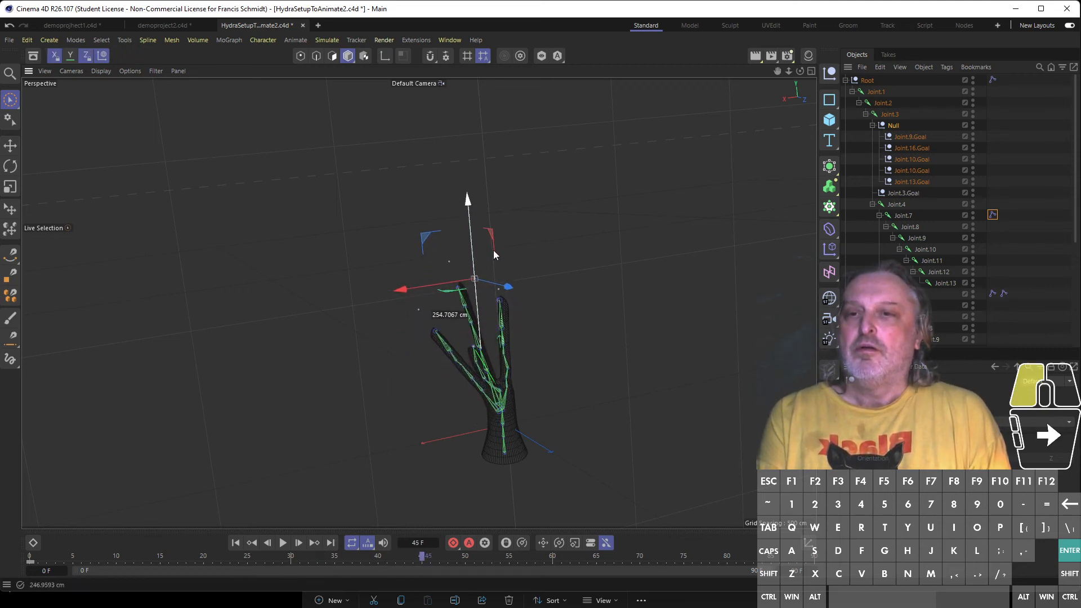
drag(408, 292, 502, 263)
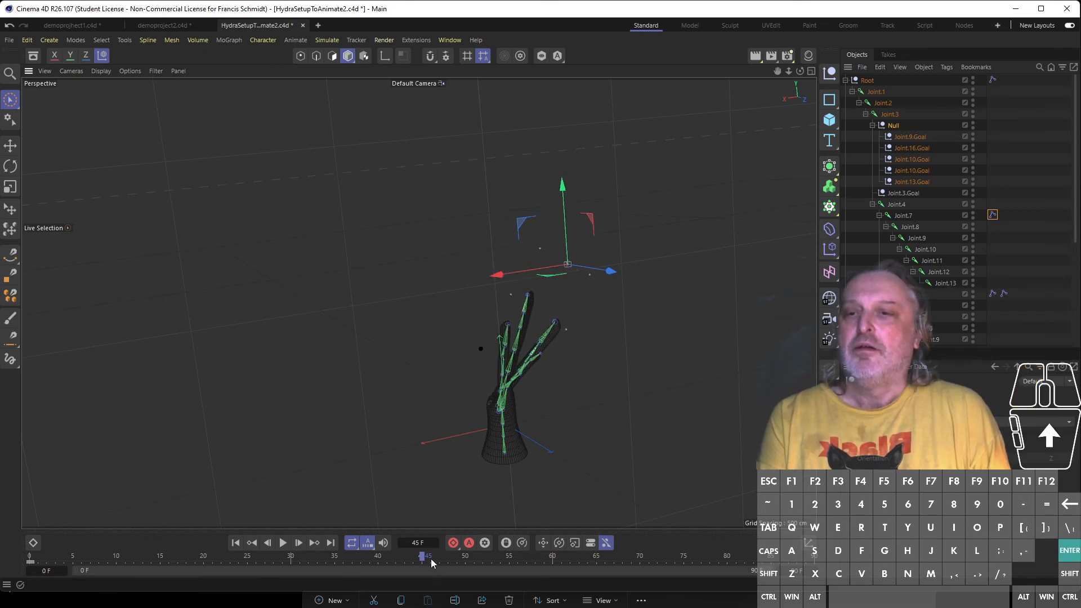
drag(410, 557, 126, 557)
scroll(409, 456, up, 2)
scroll(409, 456, up, 2)
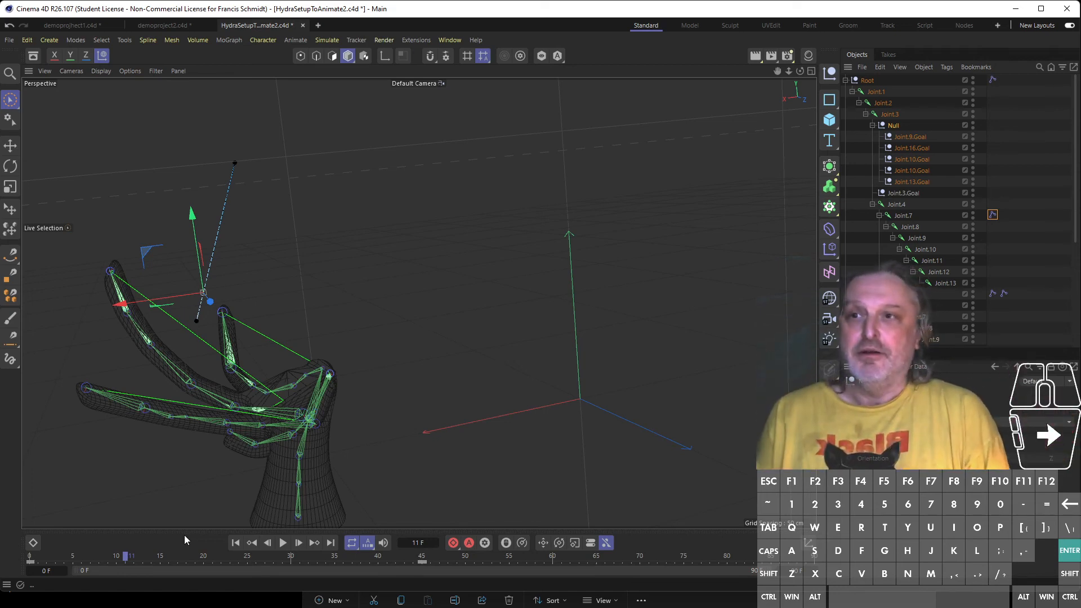
Review the open projects demoproject2.c4d and demoprojhect1.c4d, and switch back to HydraSetupToAnimate2.c4d
click(178, 25)
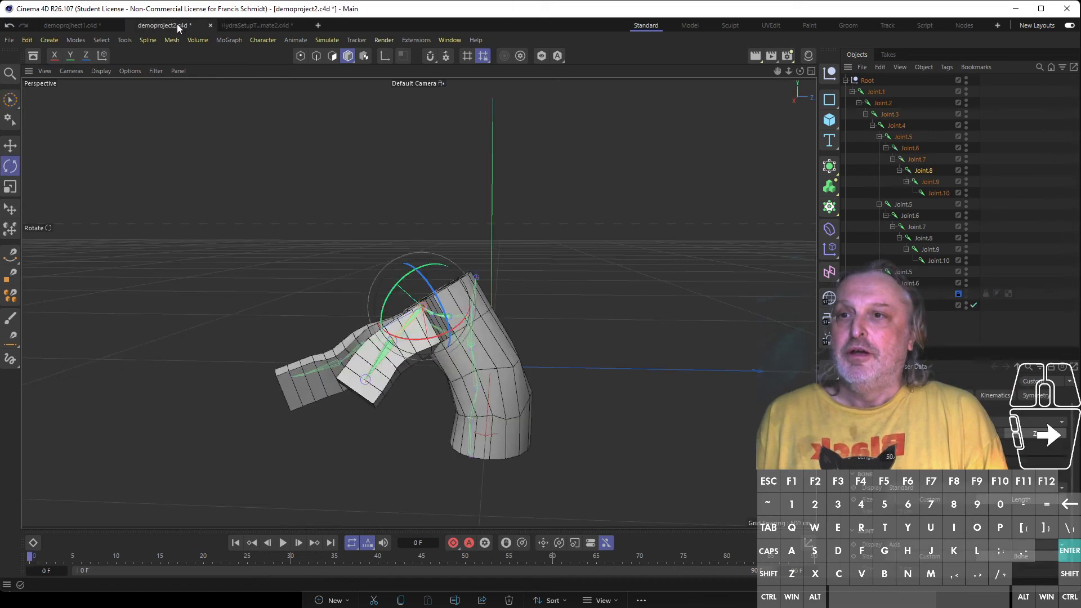
click(75, 26)
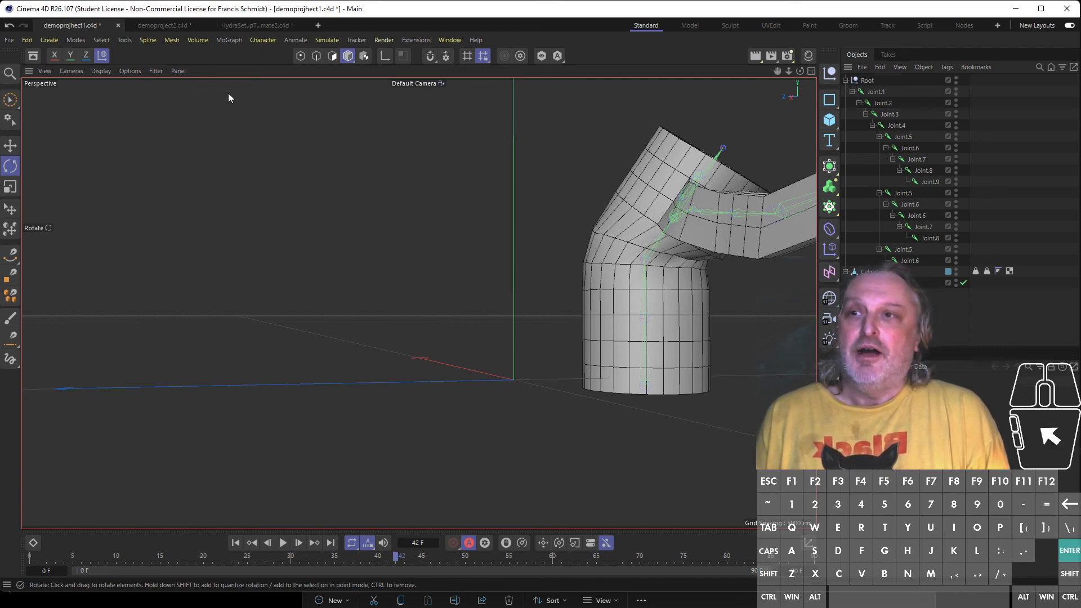
click(255, 25)
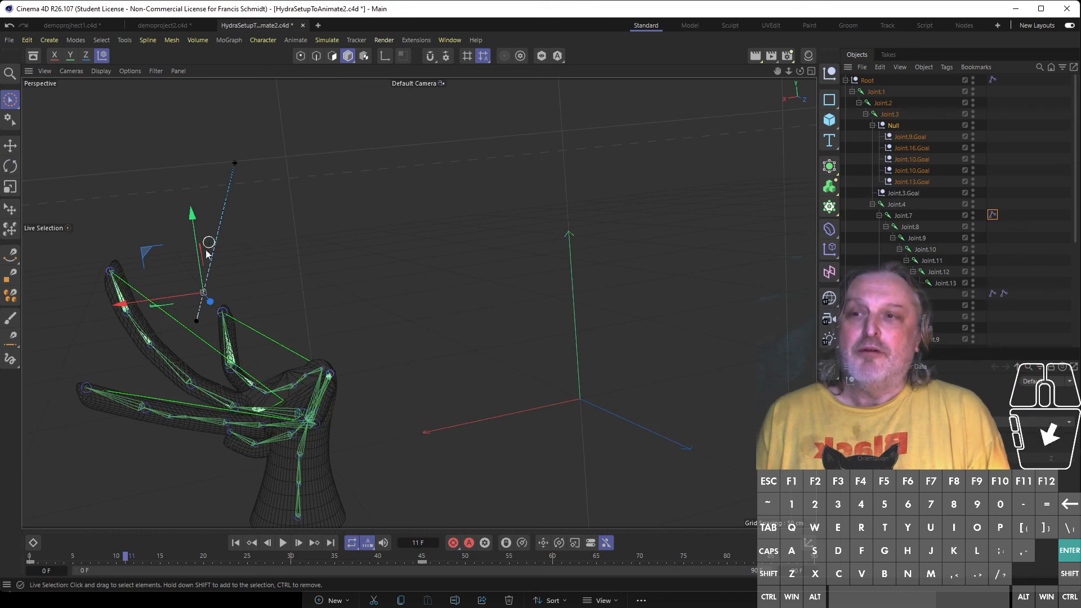
Return to frame 0, play the Hydra animation, and pause it
drag(128, 557, 42, 577)
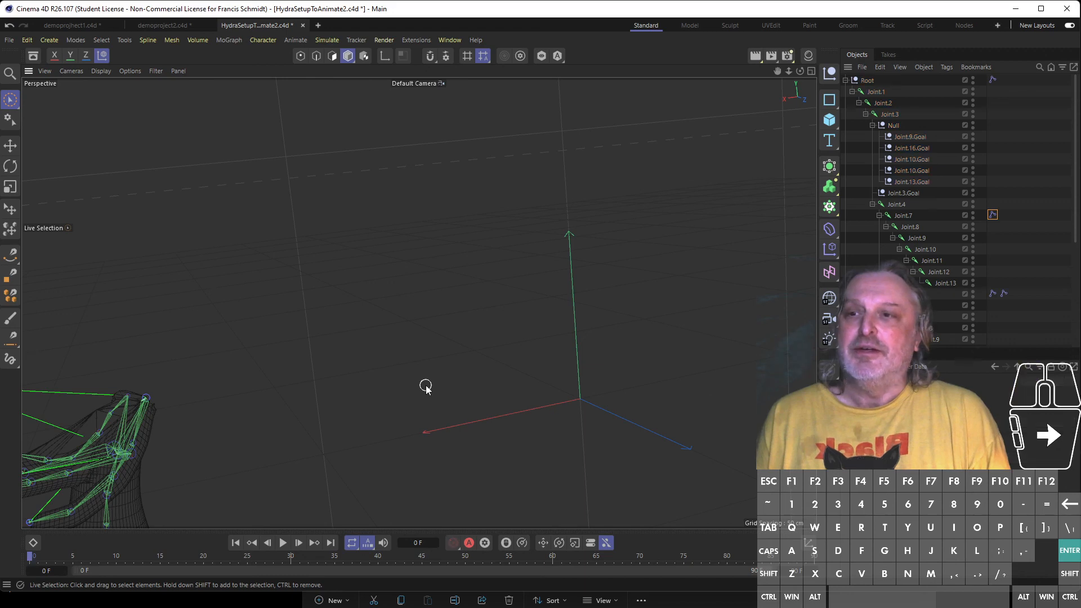
click(279, 544)
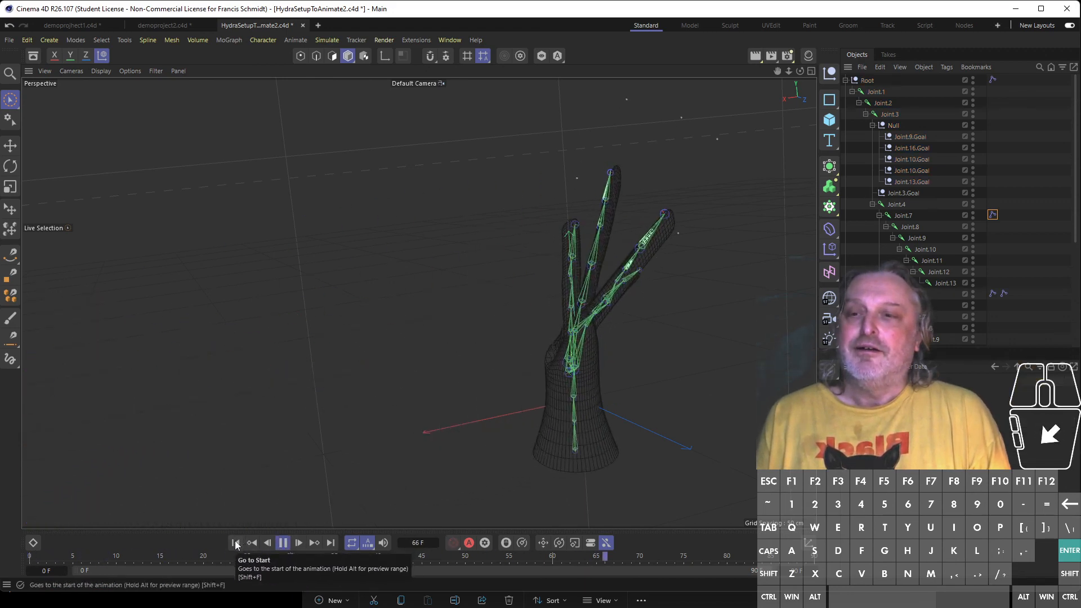
click(283, 543)
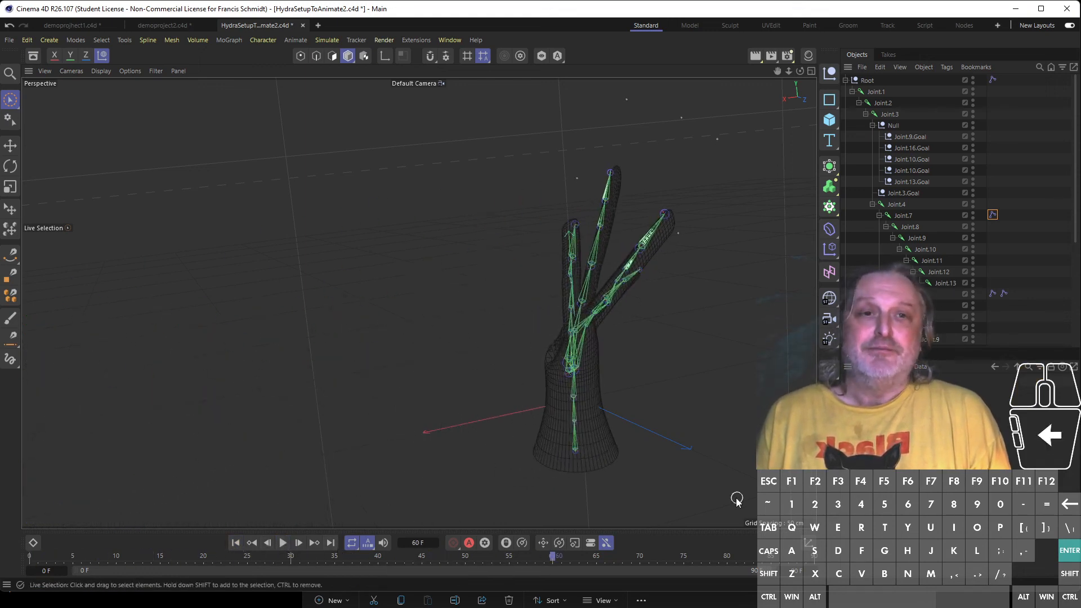